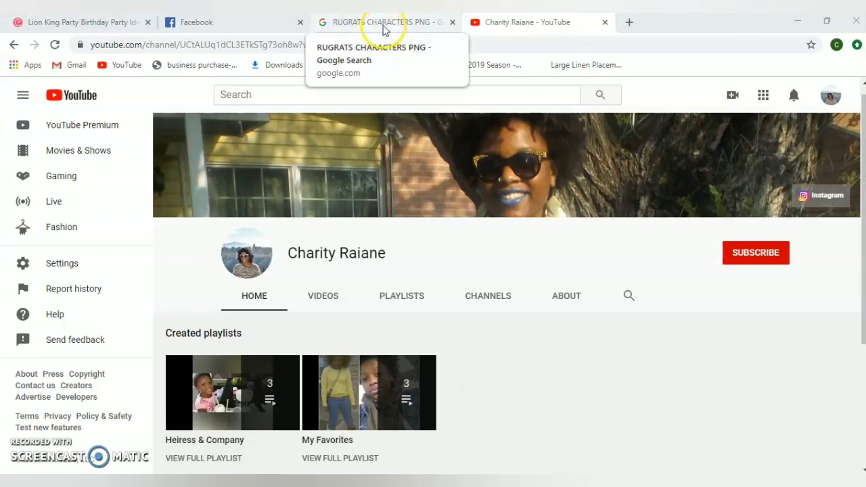
Open the Angelica Pickles picture from the RUGRATS CHARACTERS PNG image results and bring up its image options
click(385, 24)
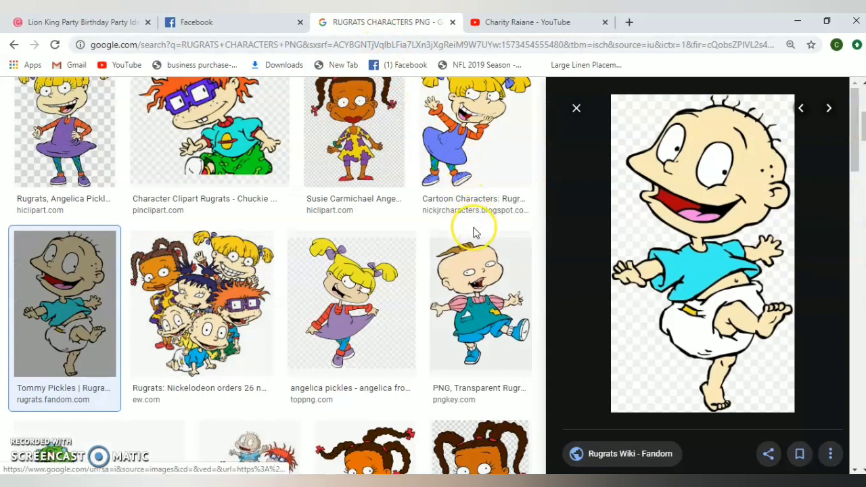
scroll(474, 239, up, 5)
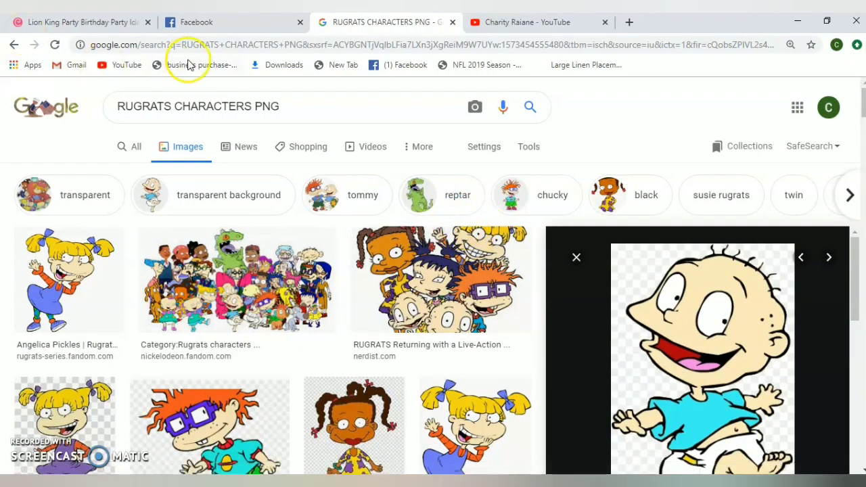
click(94, 286)
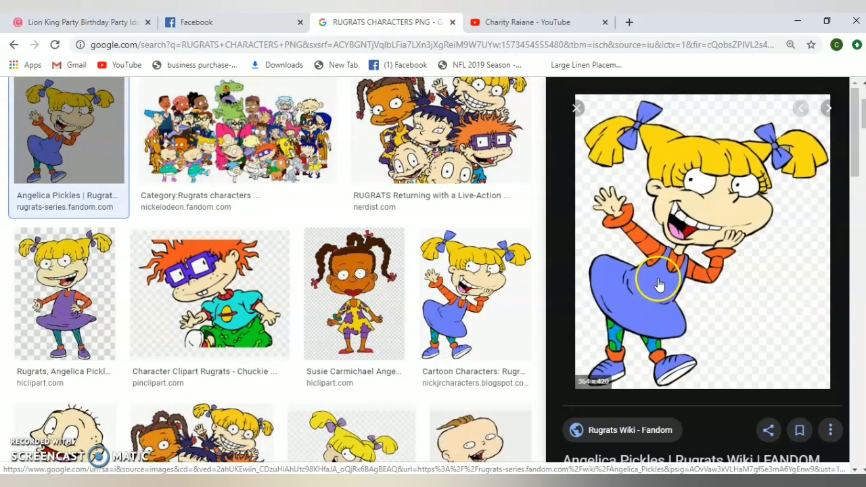
right_click(698, 200)
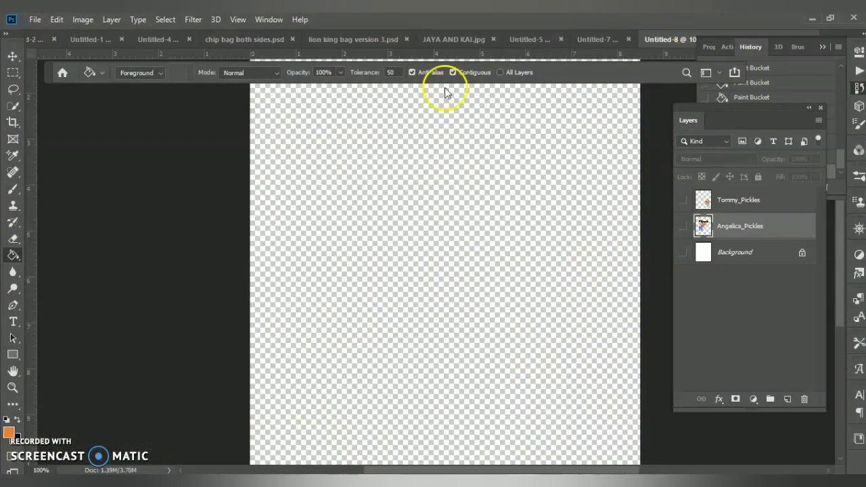
In Photoshop, create a new 8.5 x 11 inch portrait document at 72 pixels/inch with a white background
click(32, 21)
click(41, 33)
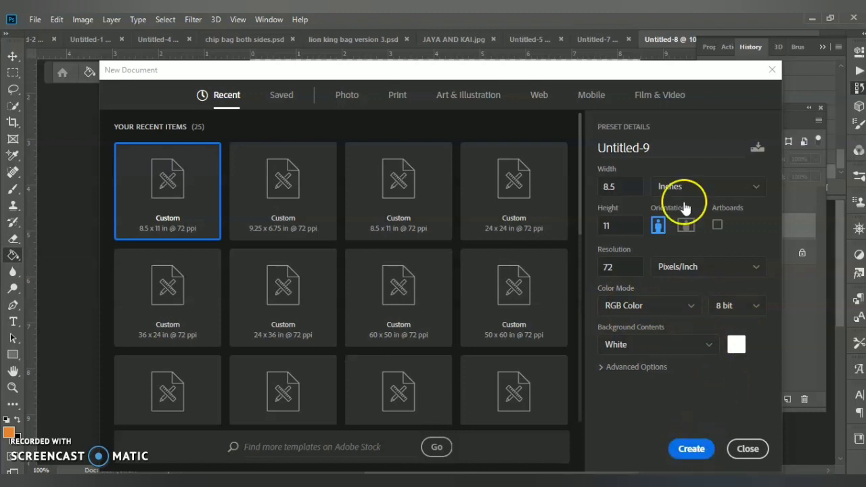
click(682, 454)
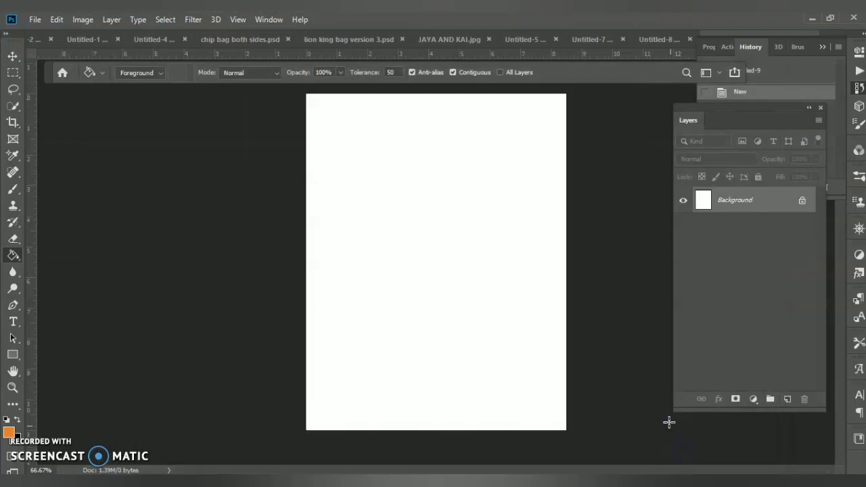
Place the Angelica_Pickles image from the RUGRATS downloads folder into the document as an embedded object
click(35, 19)
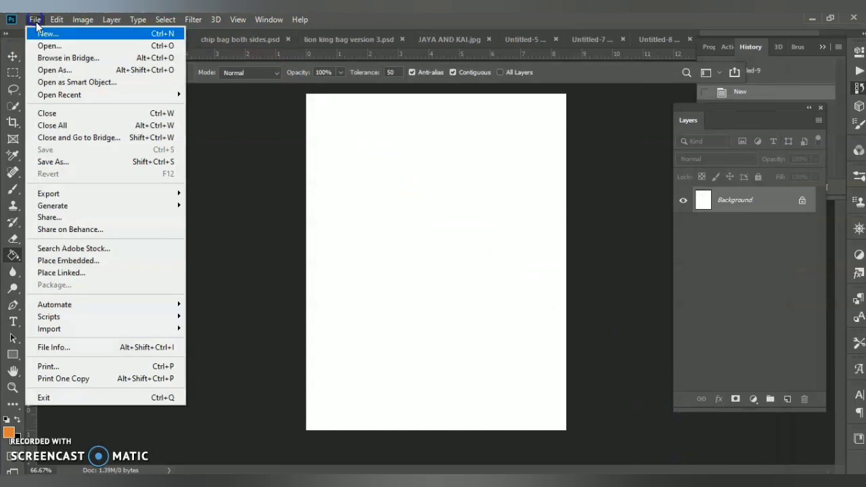
click(74, 263)
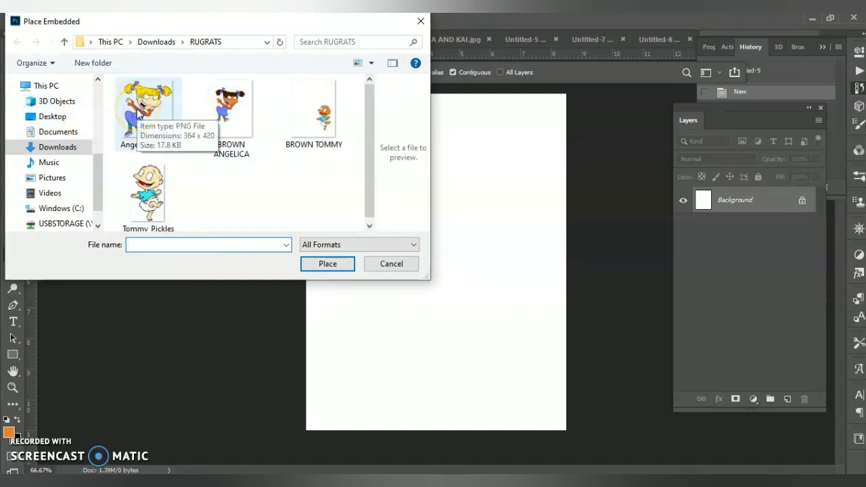
click(138, 113)
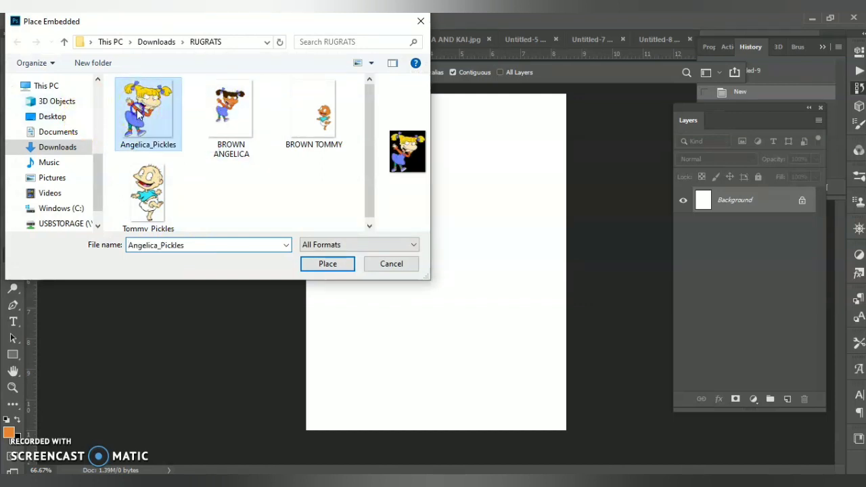
click(336, 267)
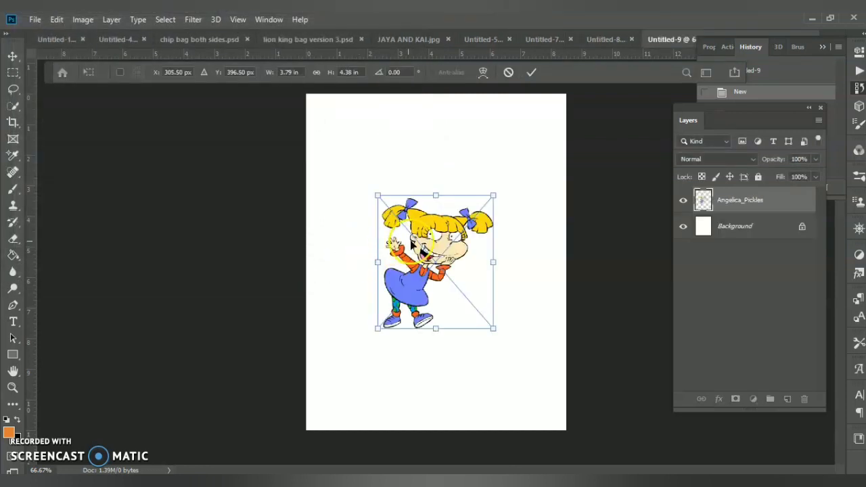
Enlarge the placed Angelica image to about 6.14 x 7.08 inches, move it up to the page's vertical centre and commit the placement
drag(494, 328, 565, 417)
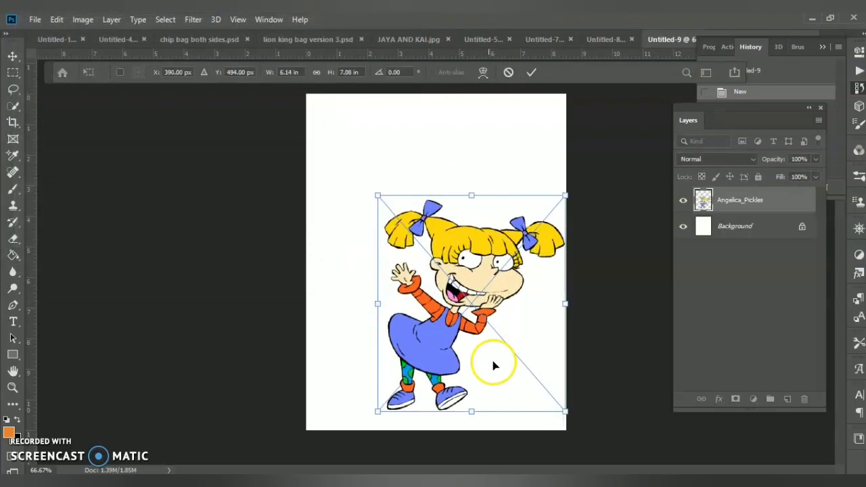
drag(443, 336, 438, 299)
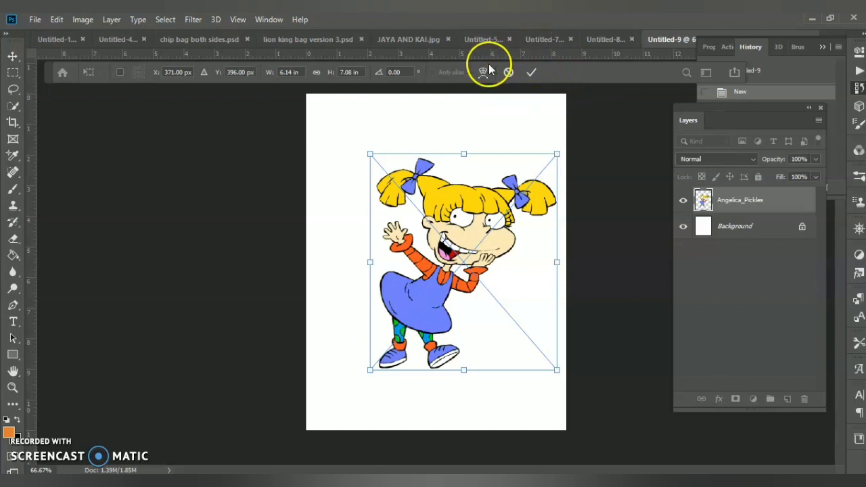
click(529, 77)
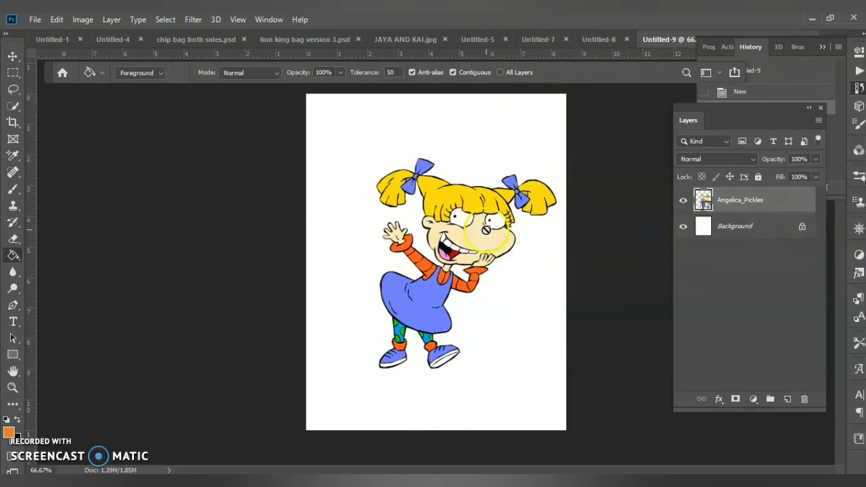
Rasterize the Angelica_Pickles smart object so that it can be painted with the Paint Bucket
right_click(484, 233)
click(436, 210)
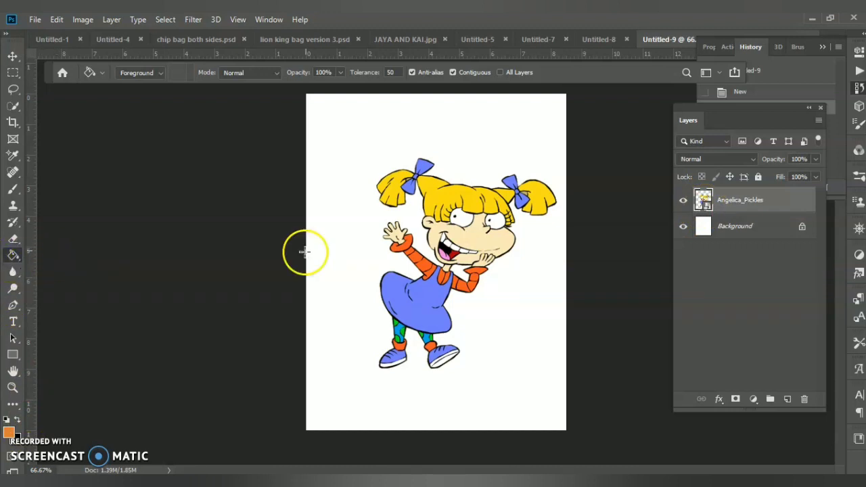
click(454, 234)
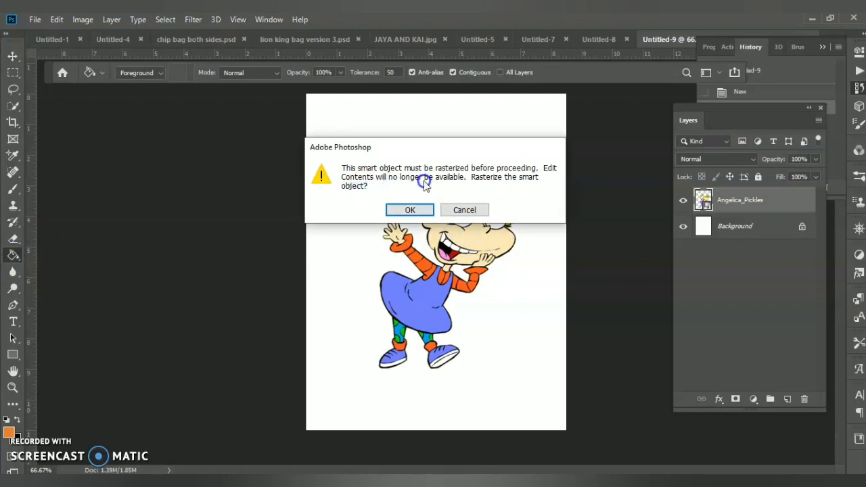
click(412, 210)
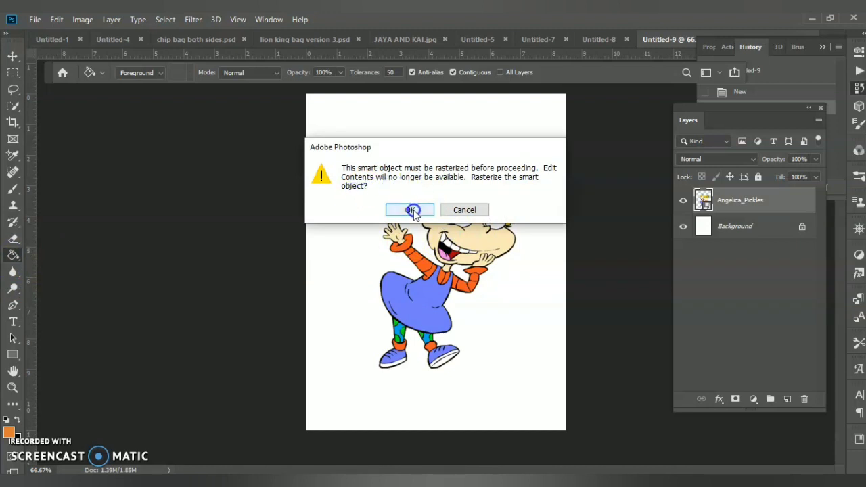
click(483, 241)
click(732, 201)
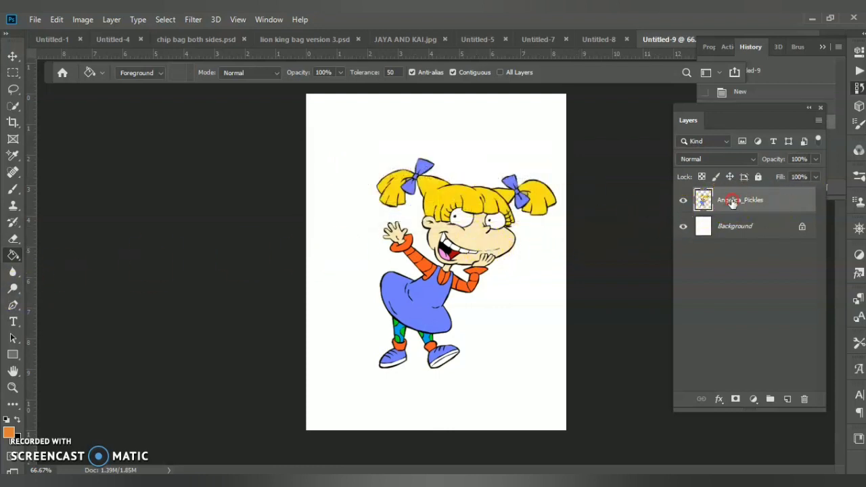
right_click(731, 202)
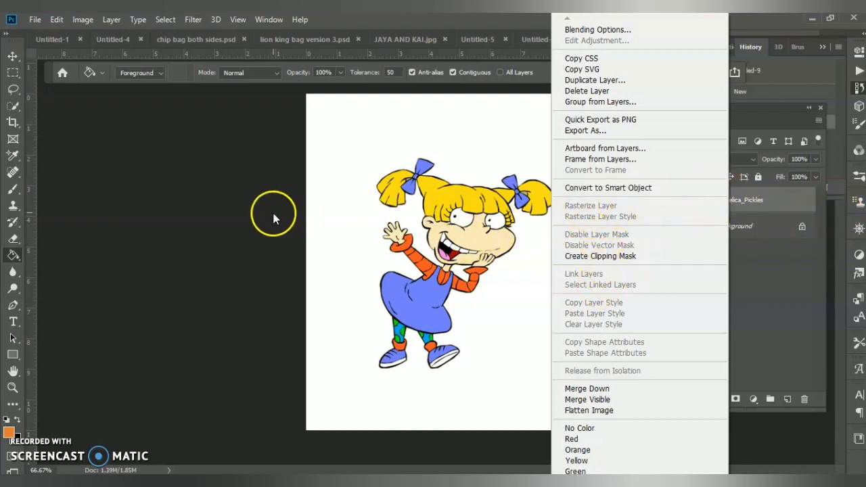
click(304, 207)
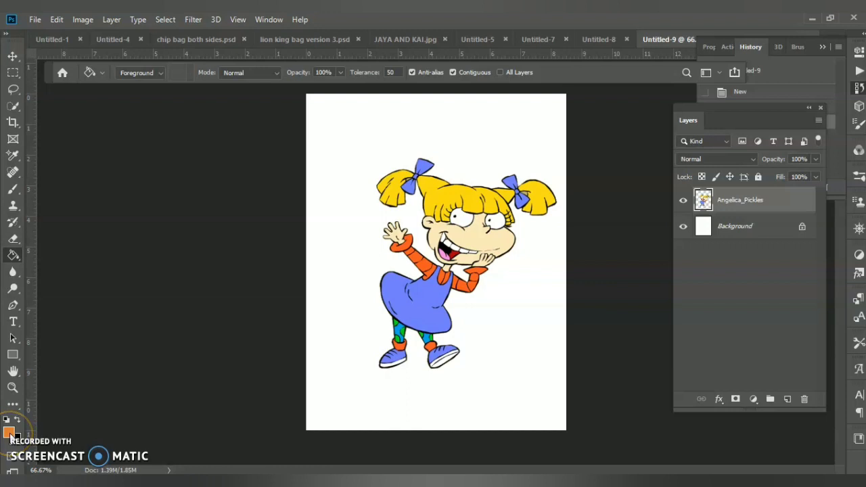
Fill Angelica's face, hands and neck with the orange-brown foreground colour e27d33 using the Paint Bucket
click(9, 432)
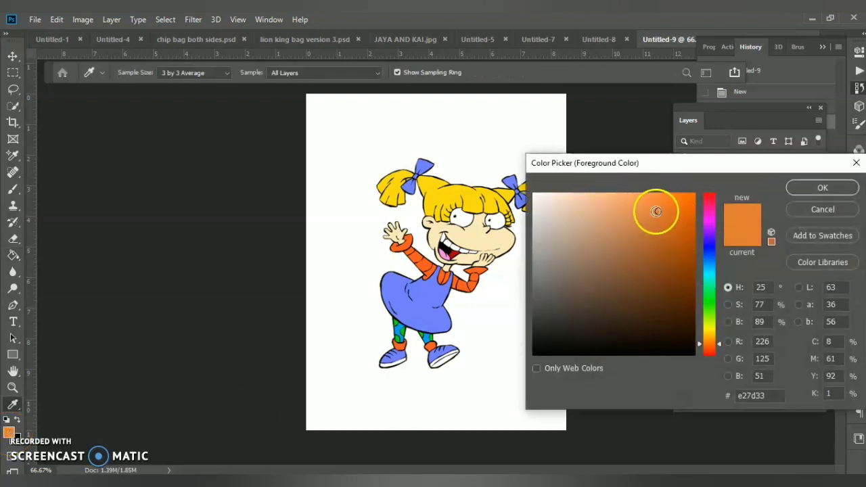
click(801, 189)
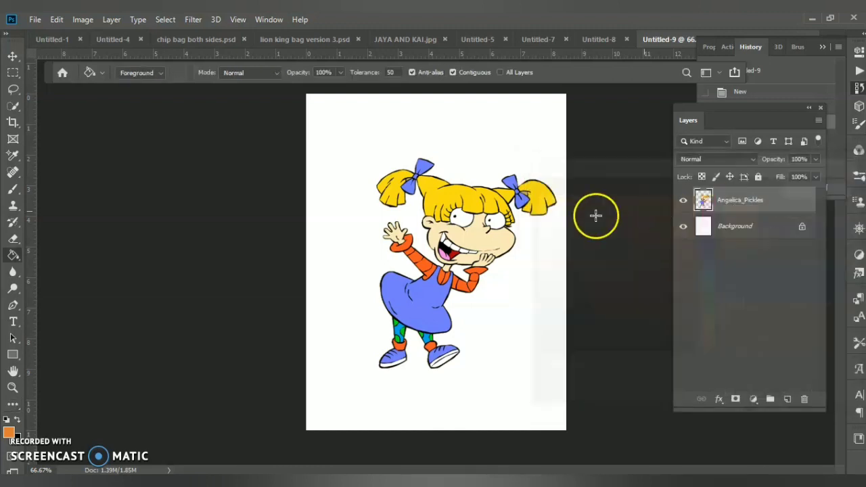
click(477, 242)
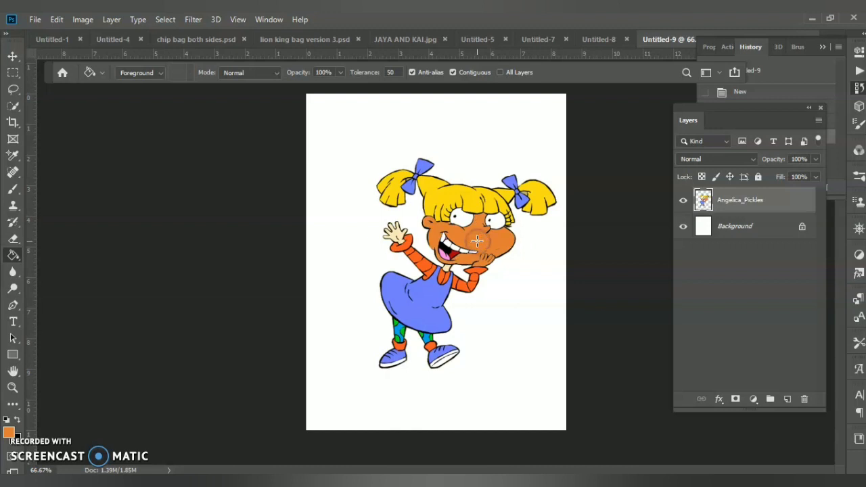
click(484, 267)
click(388, 226)
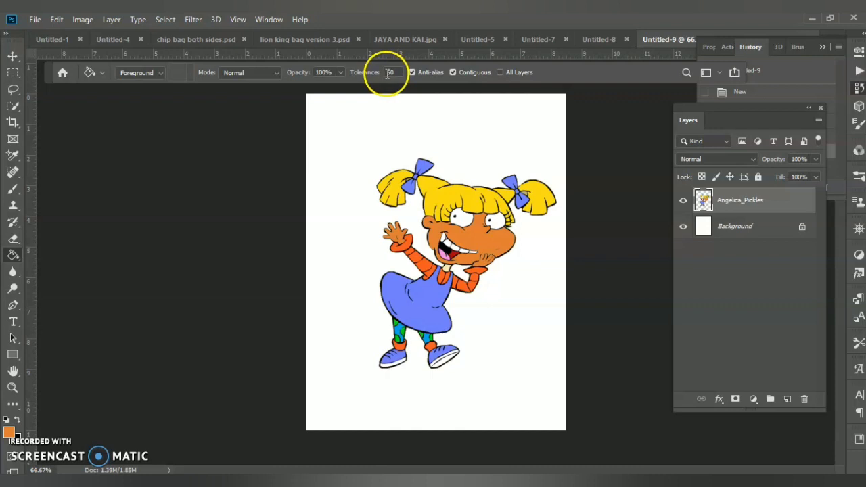
click(443, 271)
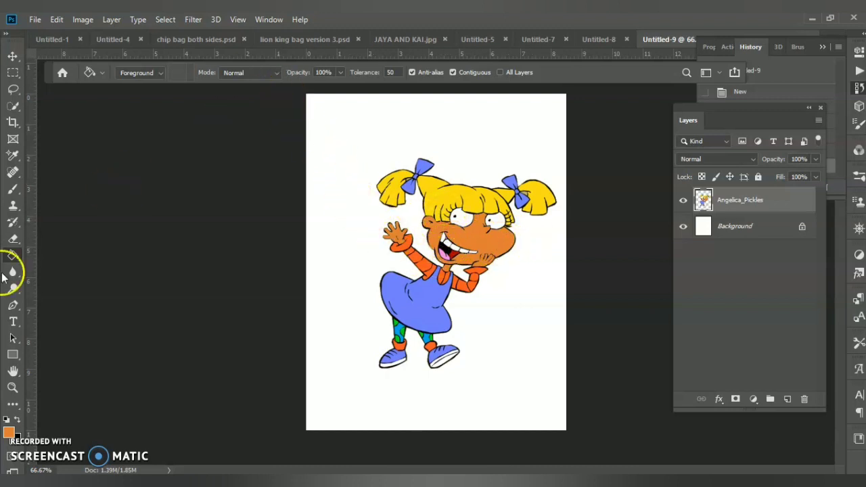
Set the foreground colour to dark brown 5b3213
click(8, 432)
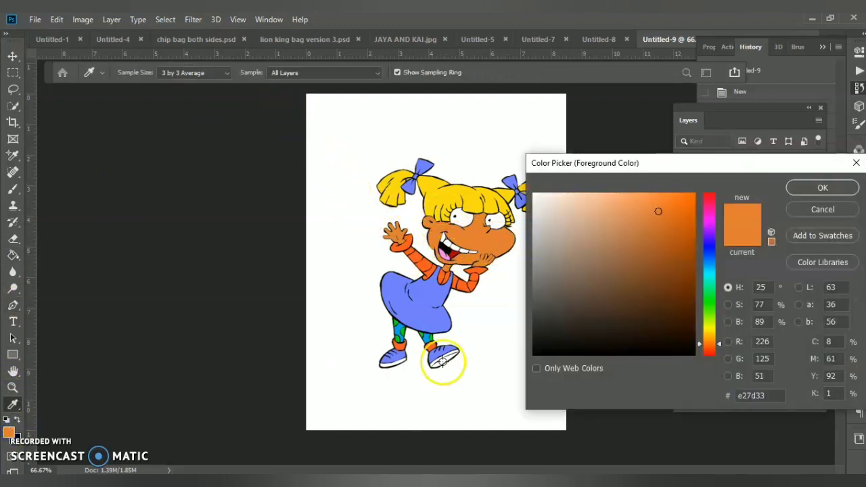
click(661, 298)
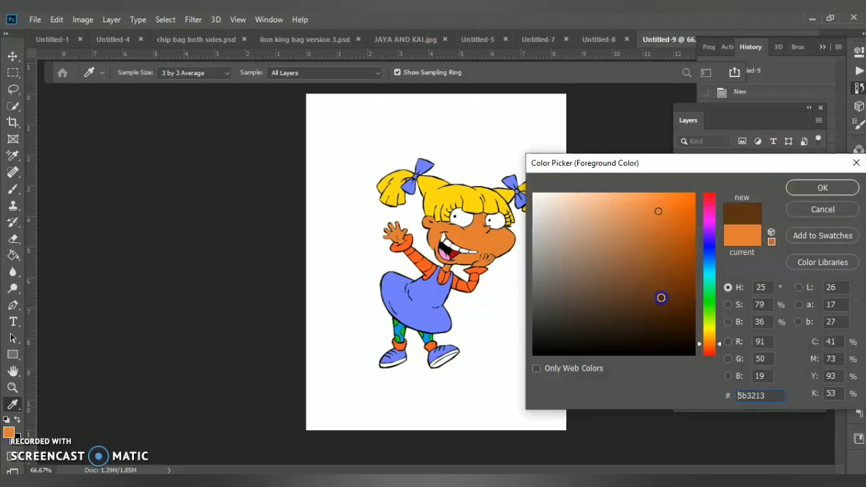
click(823, 187)
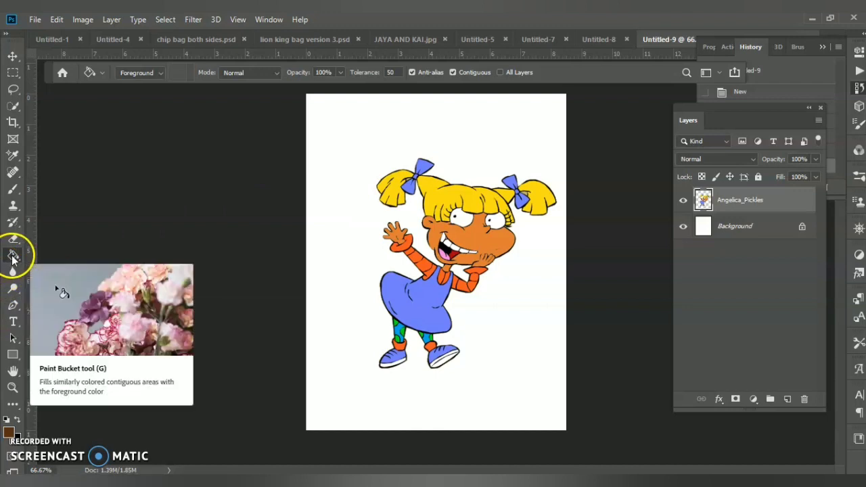
Try the dark brown Paint Bucket fill on the main part of Angelica's hair, and revert that fill through the history
right_click(12, 259)
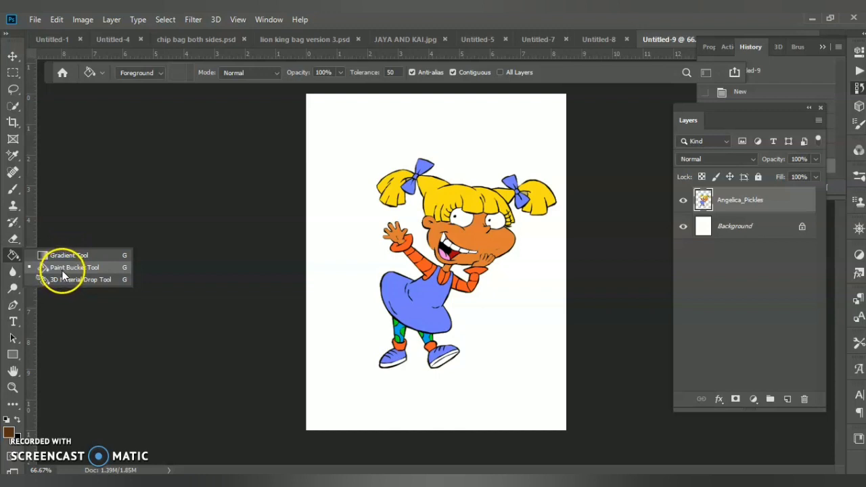
click(454, 197)
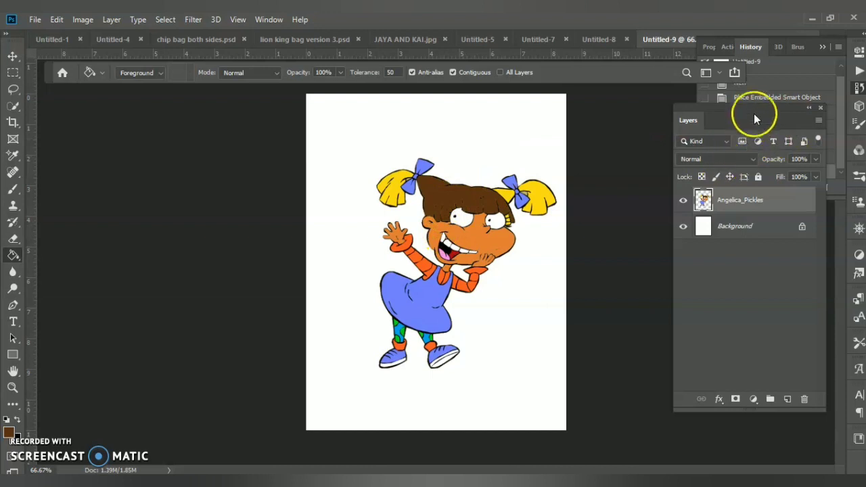
click(860, 89)
click(860, 90)
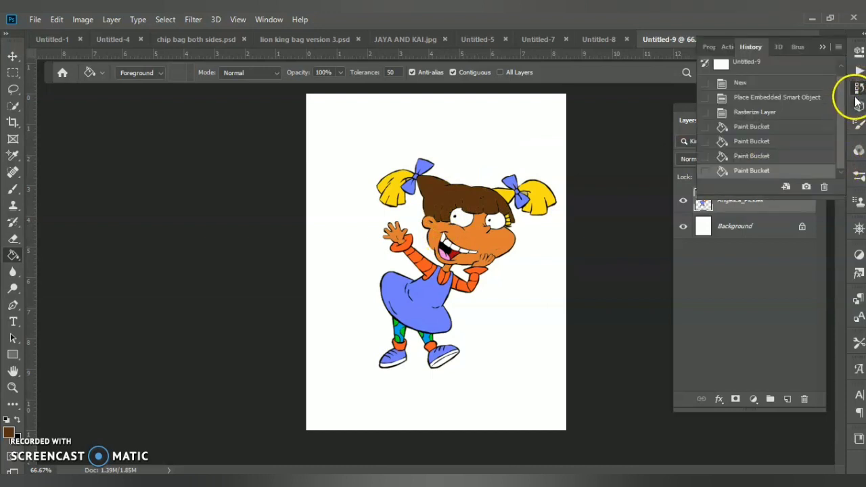
click(749, 158)
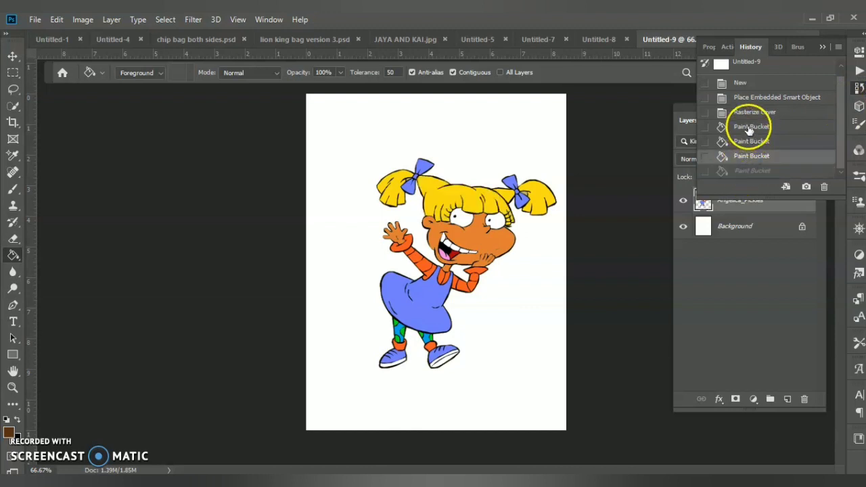
click(750, 128)
click(749, 172)
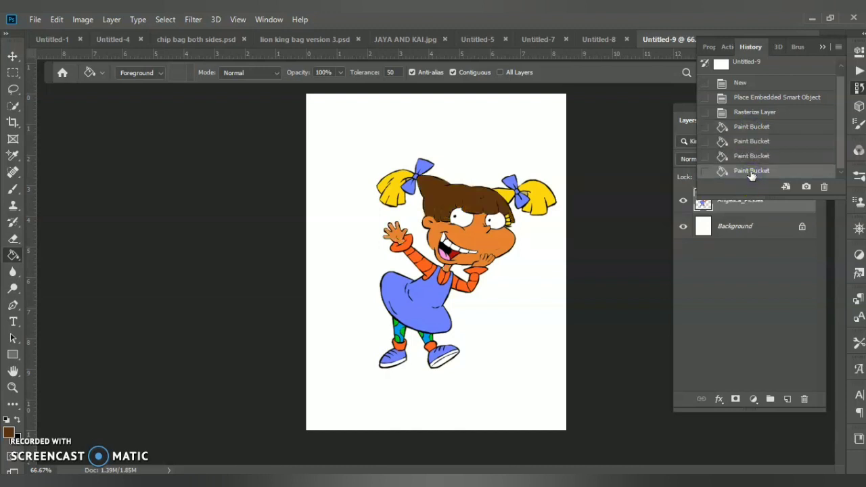
click(751, 157)
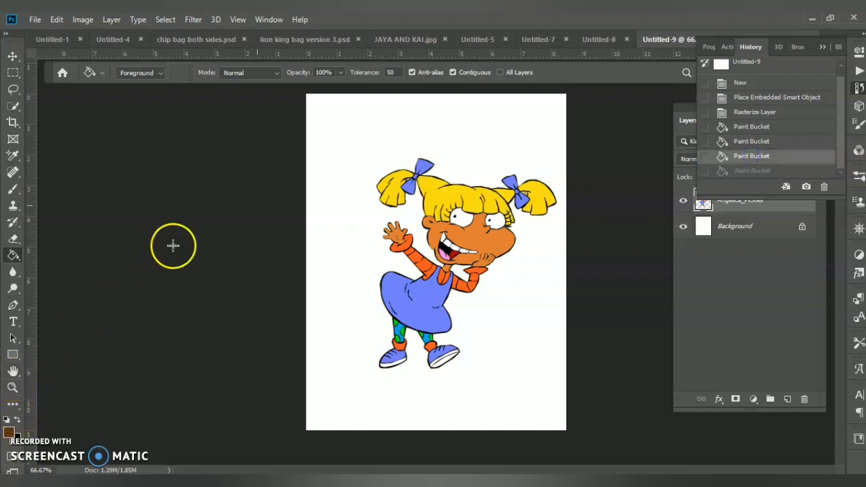
Set the Paint Bucket tolerance to 100 and fill the main part of Angelica's hair with dark brown
click(391, 72)
text(100)
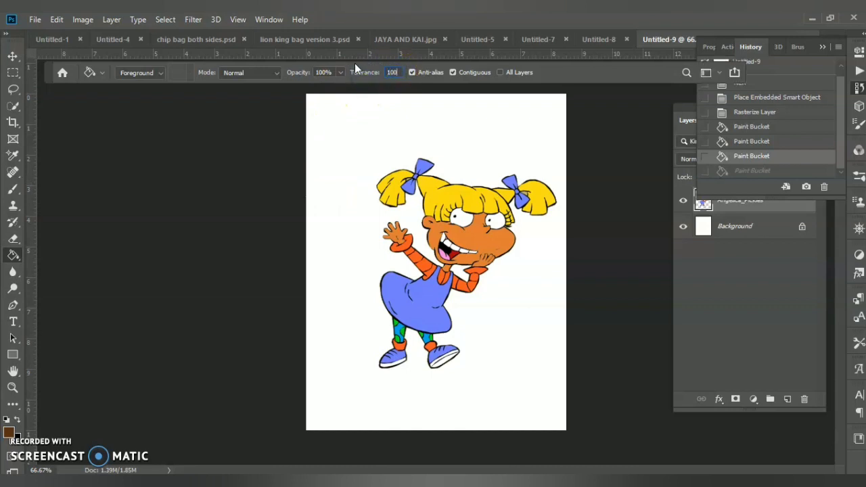
click(472, 197)
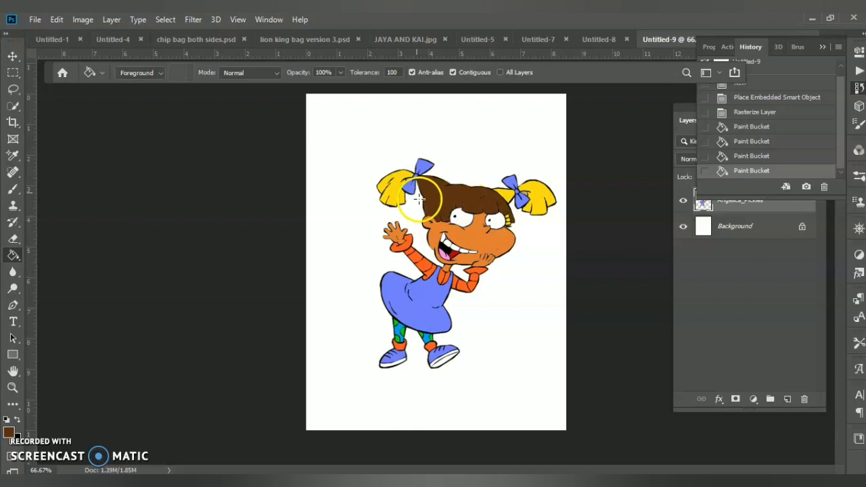
Fill both of Angelica's pigtails, including the hair section beside the second bow, with dark brown using the Paint Bucket
click(393, 189)
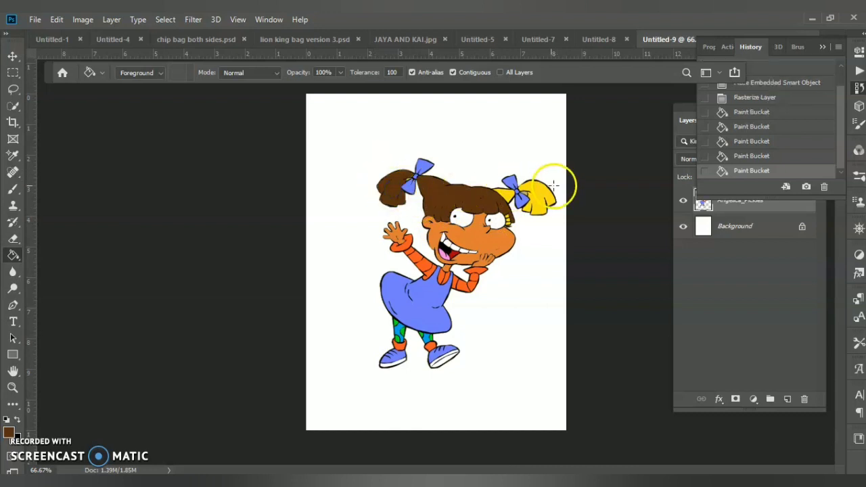
click(536, 192)
click(505, 195)
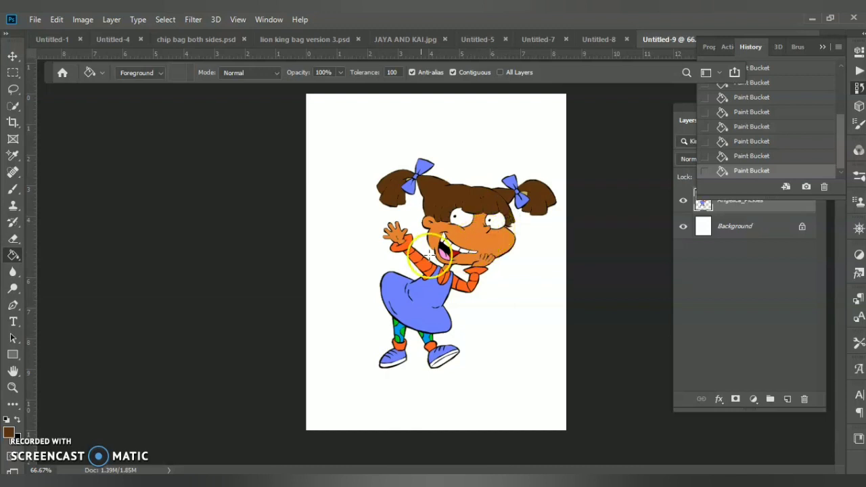
Hide the white Background layer and move the Angelica character slightly up and to the left on the canvas
click(13, 57)
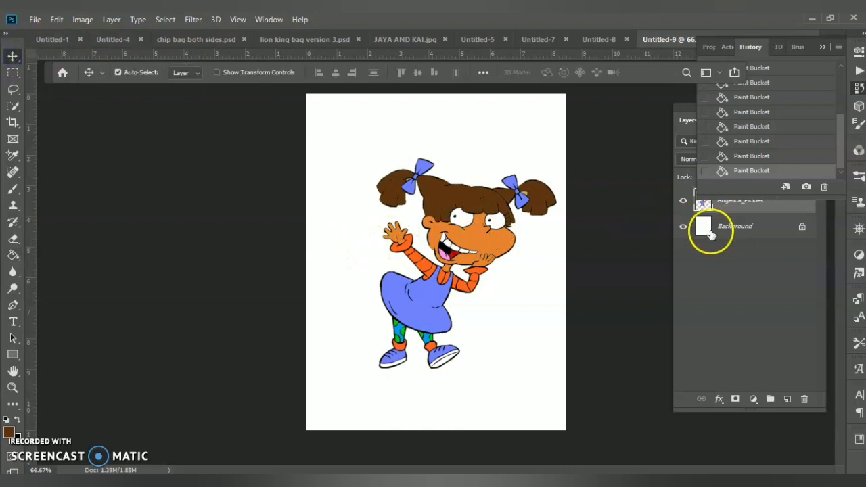
click(684, 229)
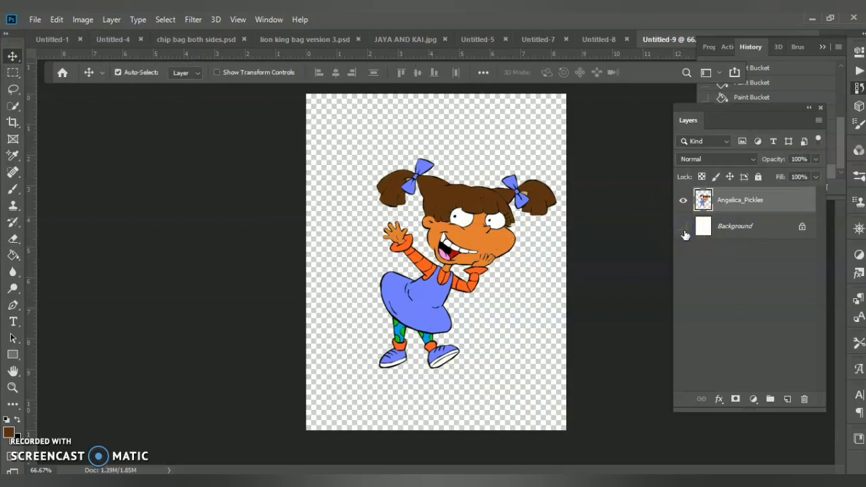
drag(446, 281, 428, 271)
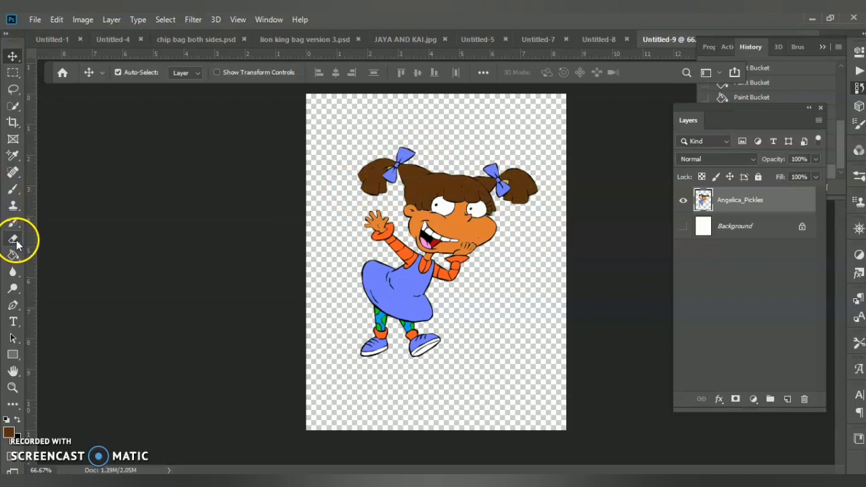
Try the Magic Eraser on the area around Angelica, and move her into the upper-left part of the canvas
click(15, 240)
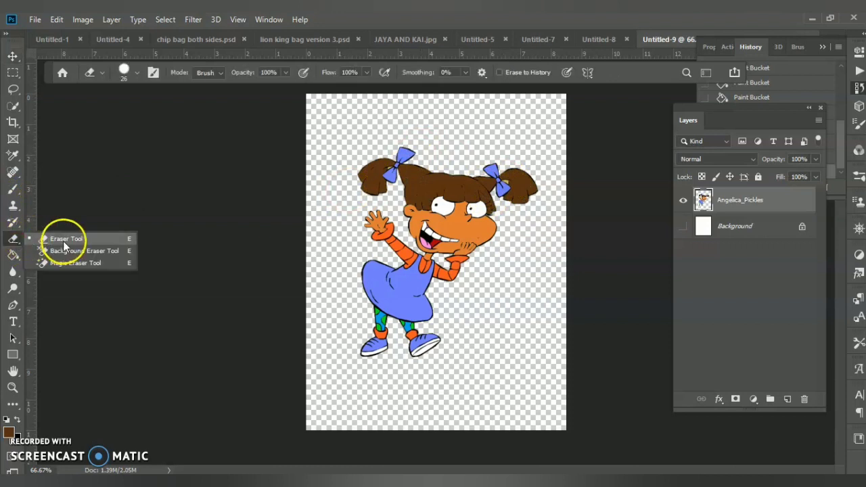
click(67, 264)
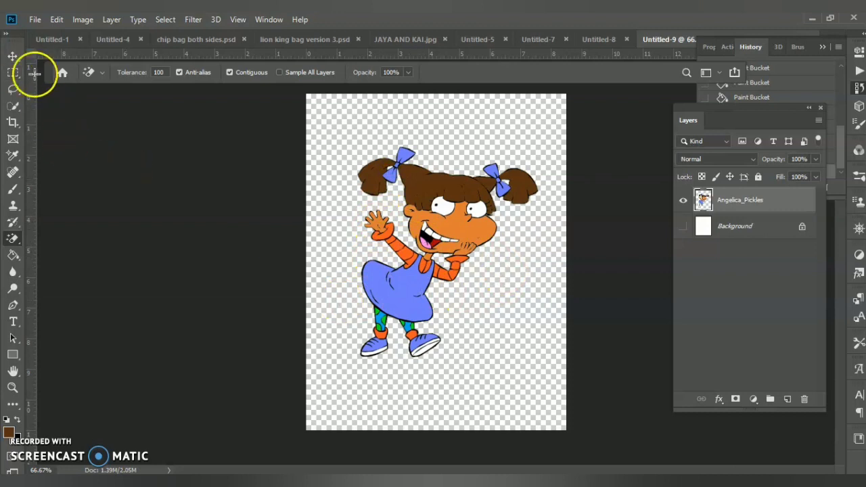
click(12, 56)
drag(439, 220, 409, 188)
click(412, 325)
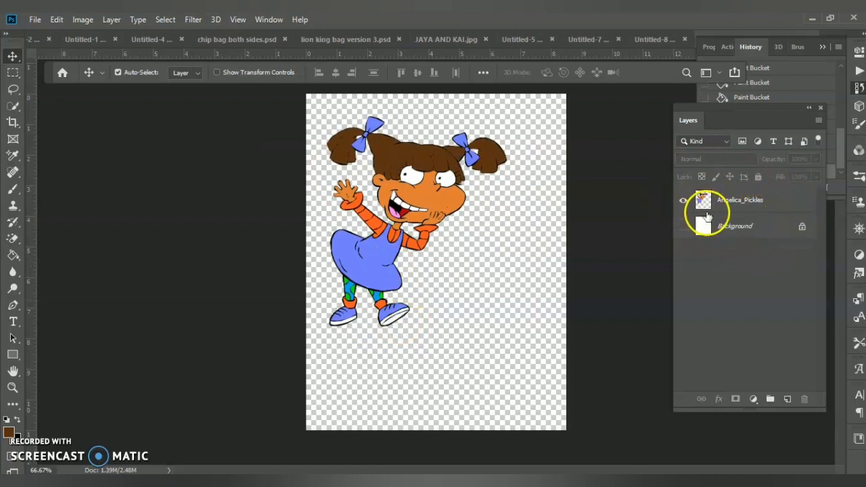
drag(379, 188, 390, 199)
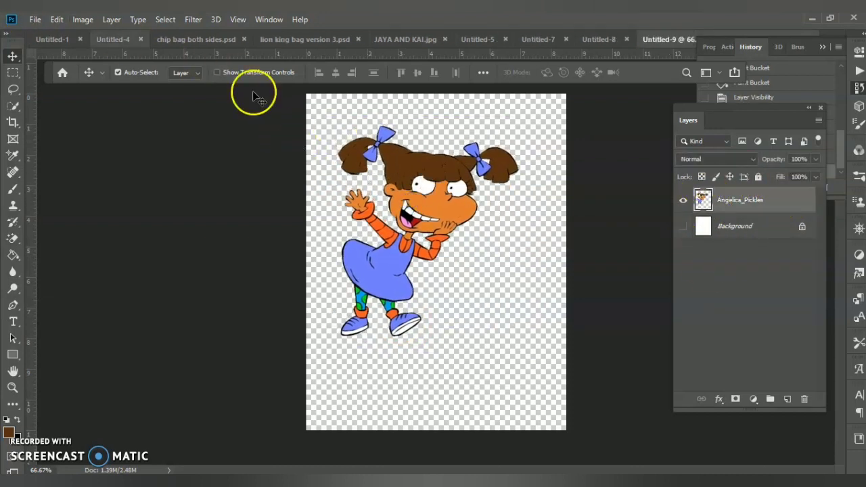
Scale the Angelica_Pickles layer down to about 3.97 in wide by 4.62 in high
click(57, 19)
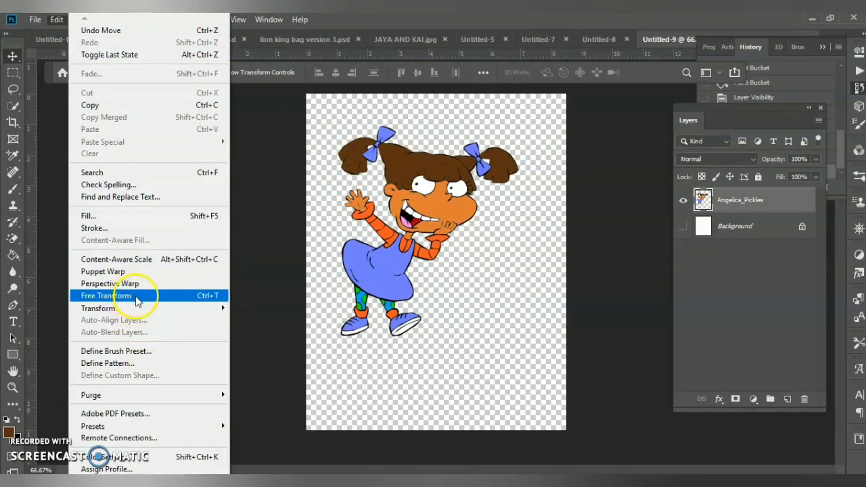
mouse_move(220, 315)
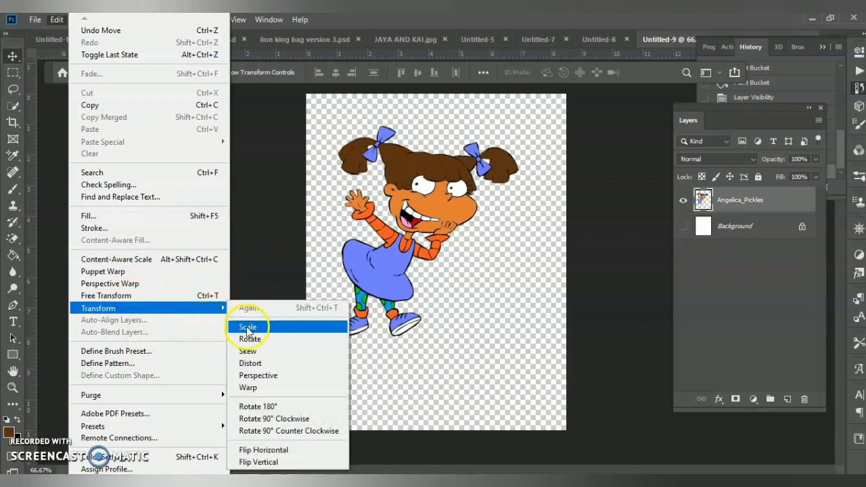
click(247, 327)
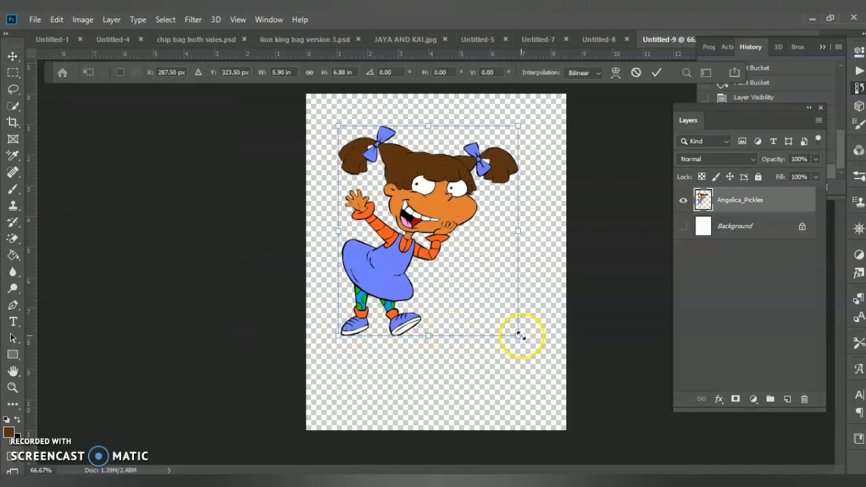
drag(516, 330, 465, 263)
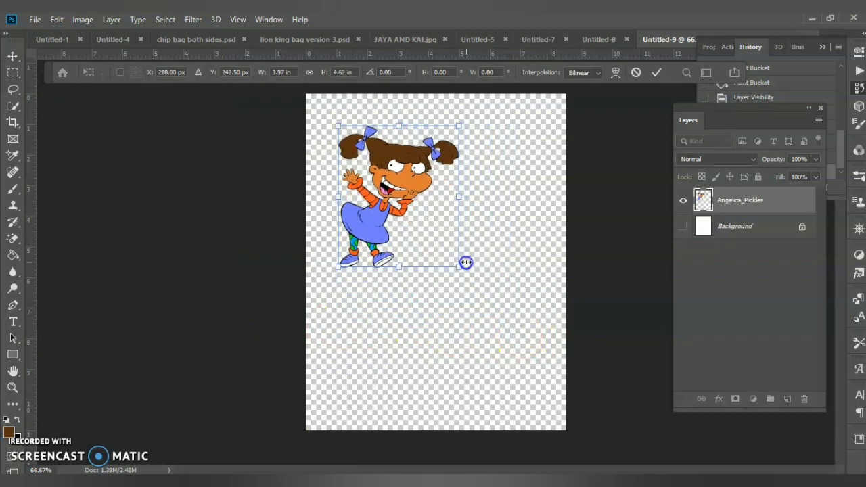
key(Return)
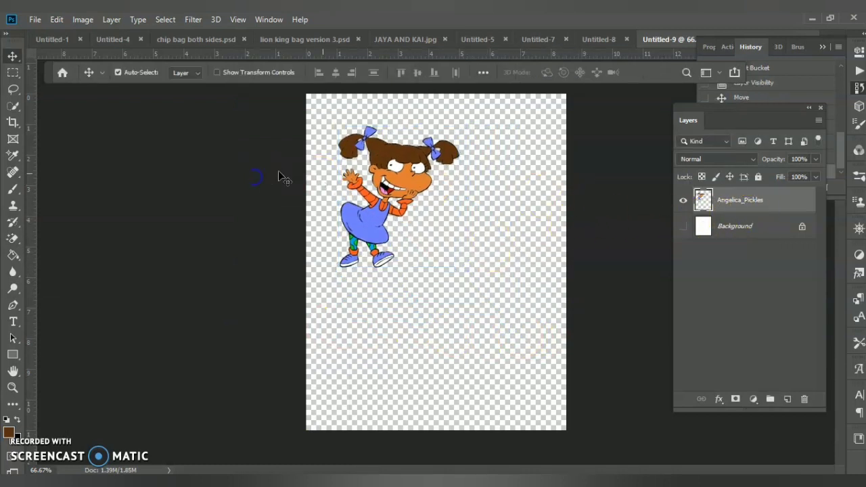
Duplicate the Angelica_Pickles layer as Angelica_Pickles BACKGROUND and place the copy below and to the right of the original character
right_click(731, 201)
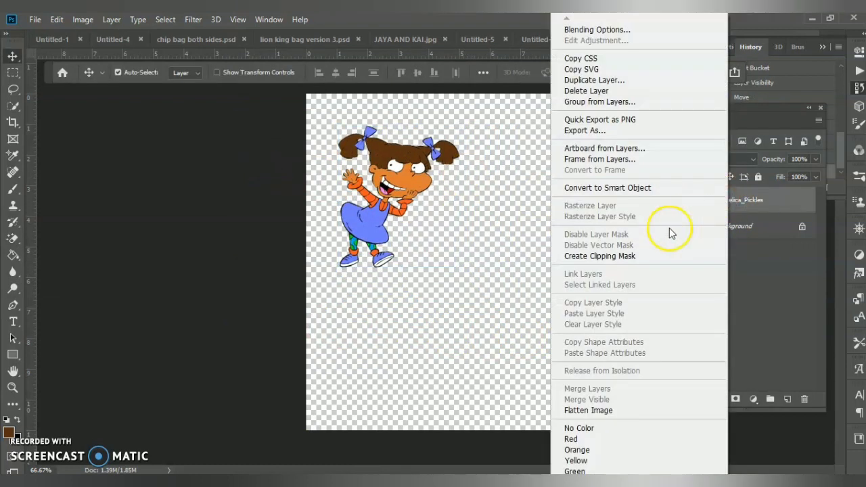
click(591, 82)
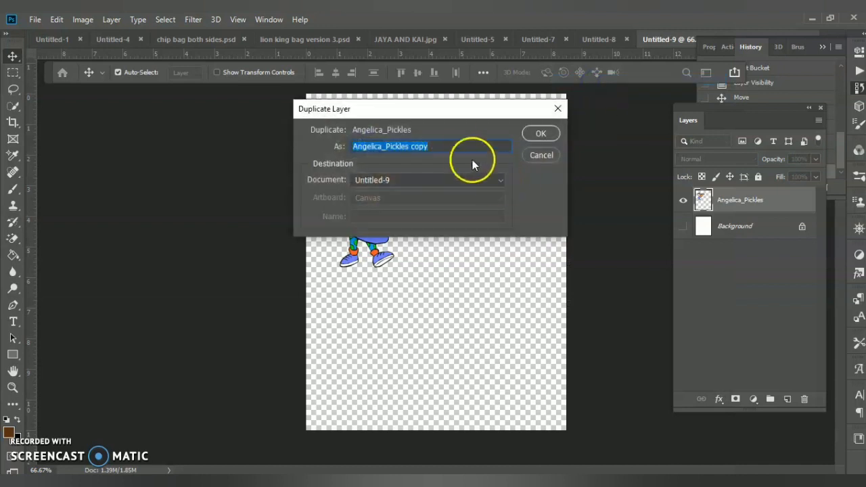
click(437, 148)
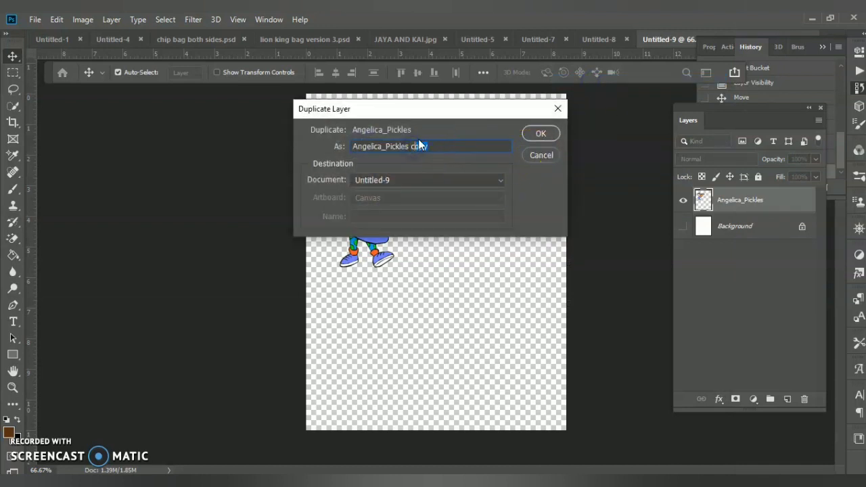
key(BackSpace)
key(BackSpace)
key(BackSpace)
text(B)
key(Return)
drag(400, 188, 488, 278)
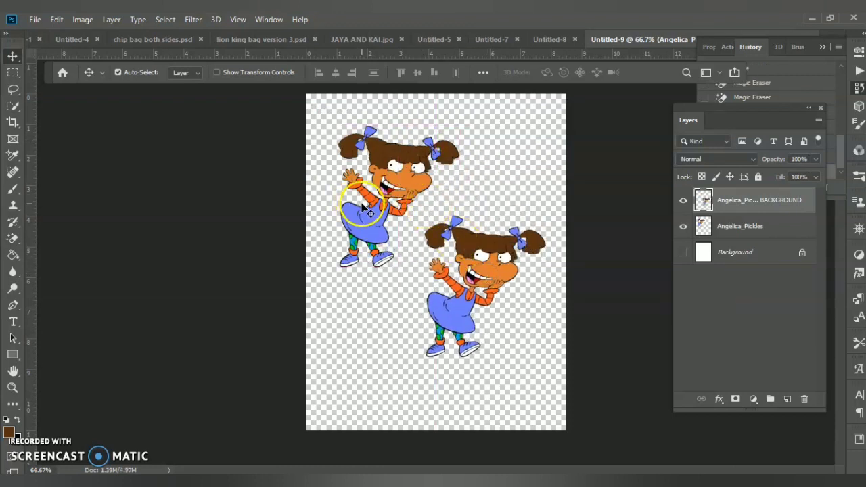
Apply a 6 px blue outside Stroke at 100% opacity to the Angelica_Pickles BACKGROUND layer
click(427, 231)
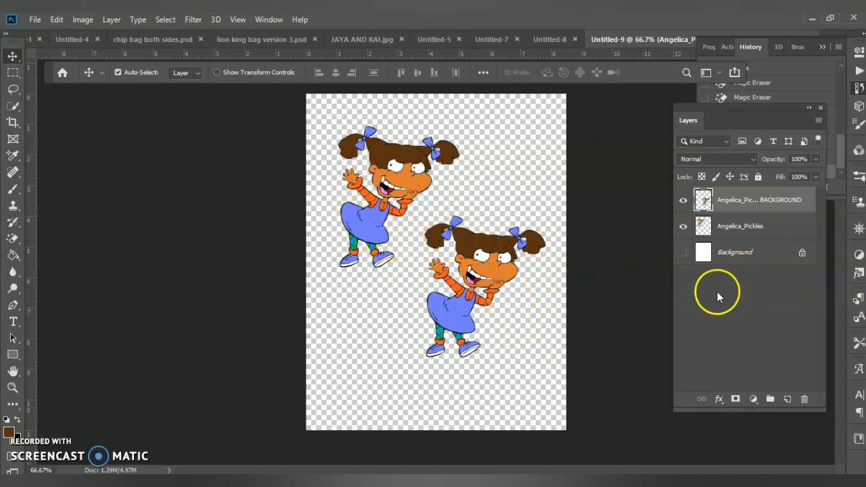
click(721, 400)
click(735, 374)
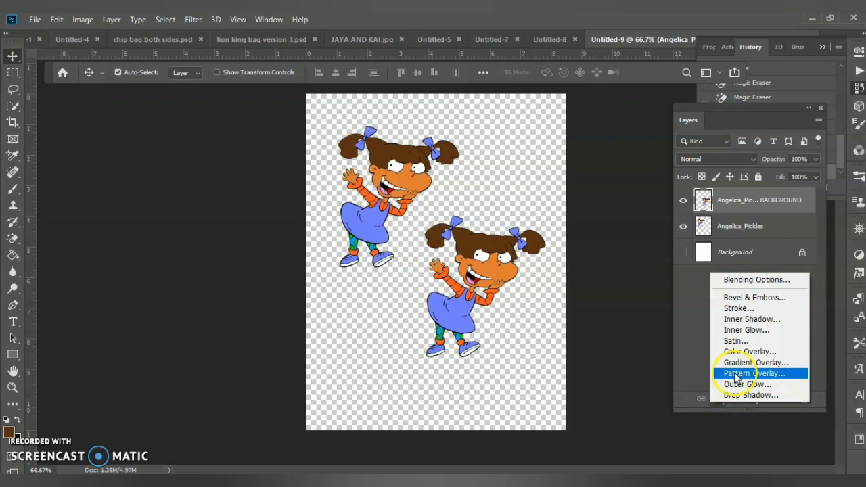
click(731, 309)
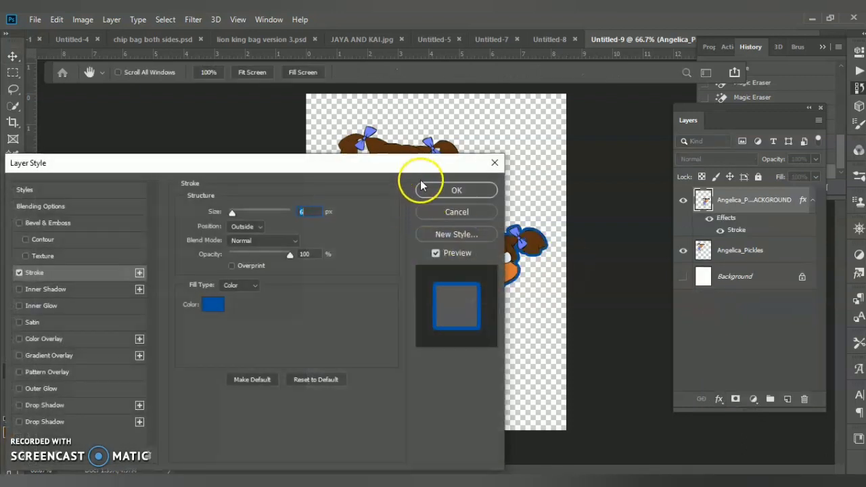
drag(381, 167, 264, 172)
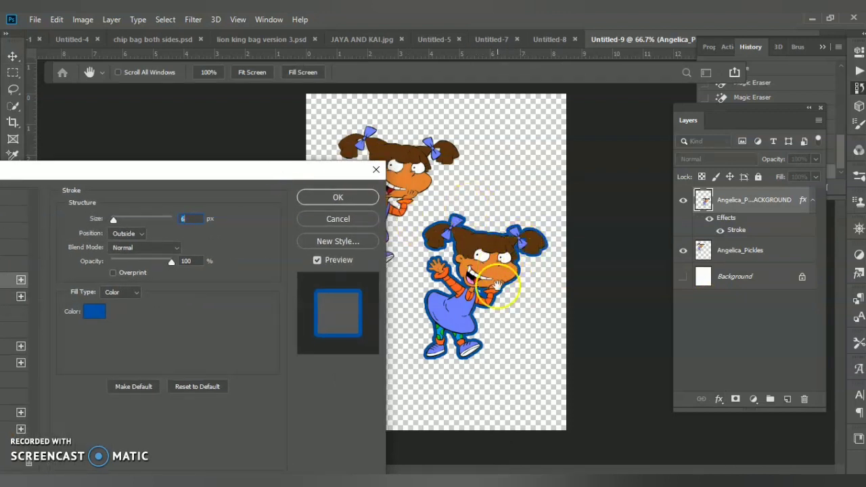
drag(157, 169, 344, 128)
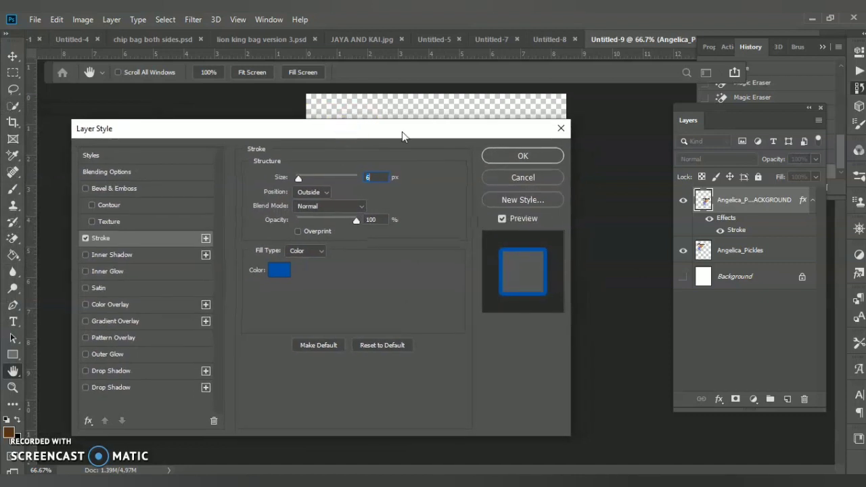
click(542, 157)
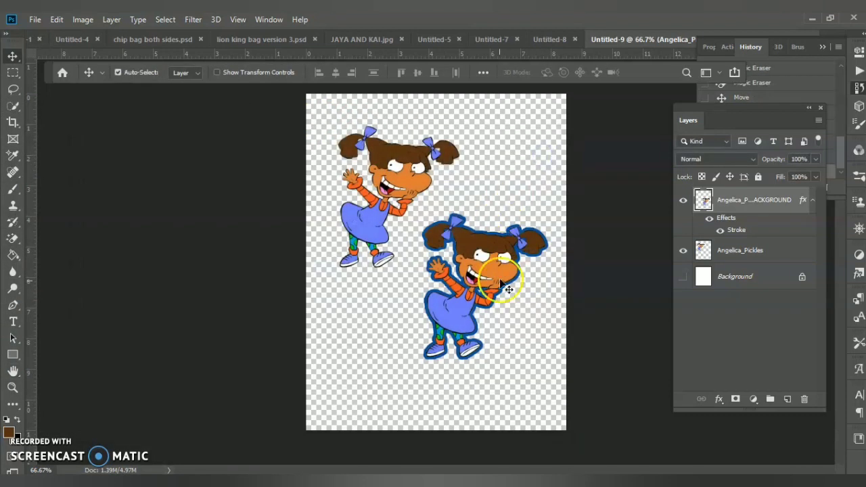
Move the outlined copy up on the canvas and place the Angelica_Pickles layer above it in the layer stack
drag(496, 286, 495, 243)
drag(385, 185, 386, 197)
drag(753, 247, 734, 198)
Reposition both characters, with the outlined copy in the right half of the canvas and the plain one at its upper left
mouse_move(377, 195)
mouse_down()
mouse_move(477, 218)
mouse_move(479, 241)
mouse_move(373, 201)
mouse_move(366, 170)
mouse_move(367, 196)
mouse_up()
drag(471, 211, 481, 211)
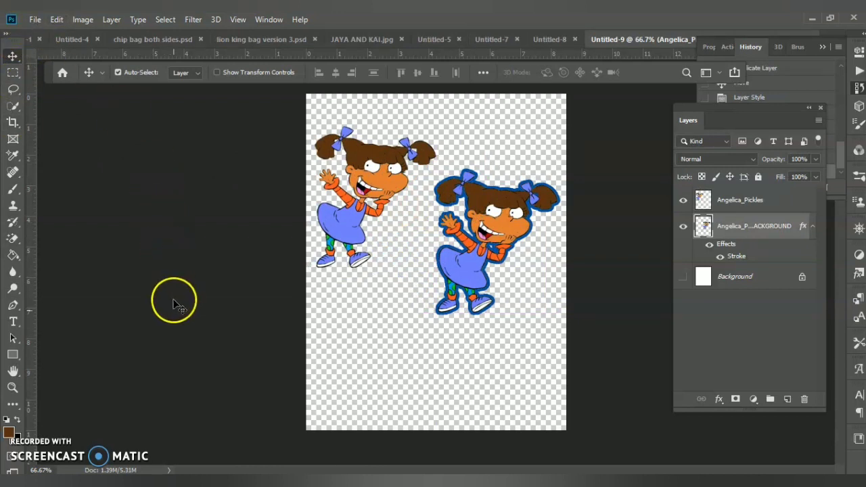
mouse_move(503, 228)
mouse_down()
mouse_move(511, 181)
mouse_move(504, 228)
mouse_up()
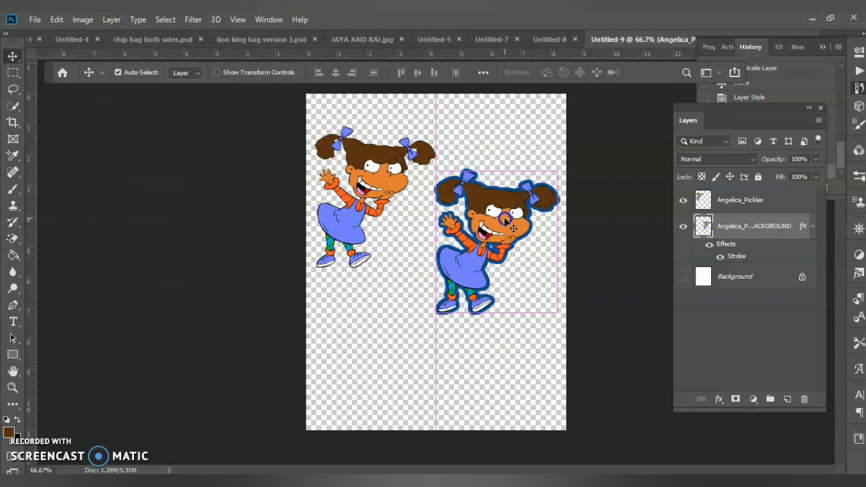
click(369, 198)
drag(369, 198, 391, 193)
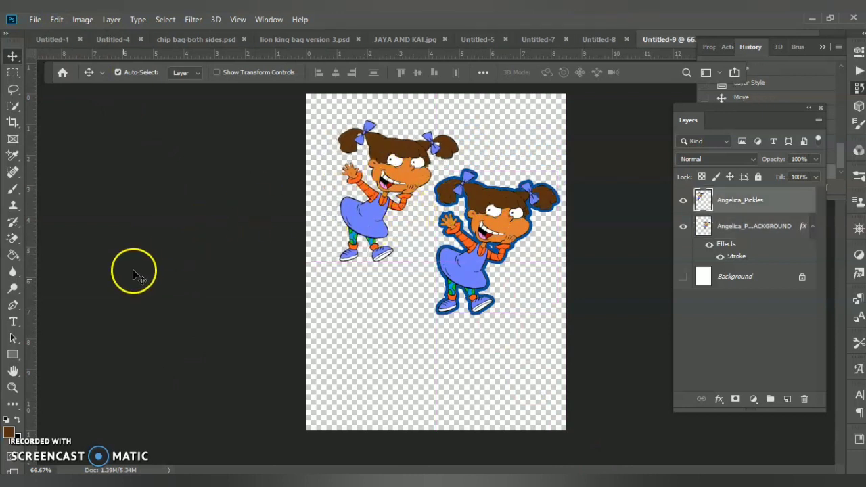
Draw a paragraph text box below the characters and search the fonts for RUG
click(13, 323)
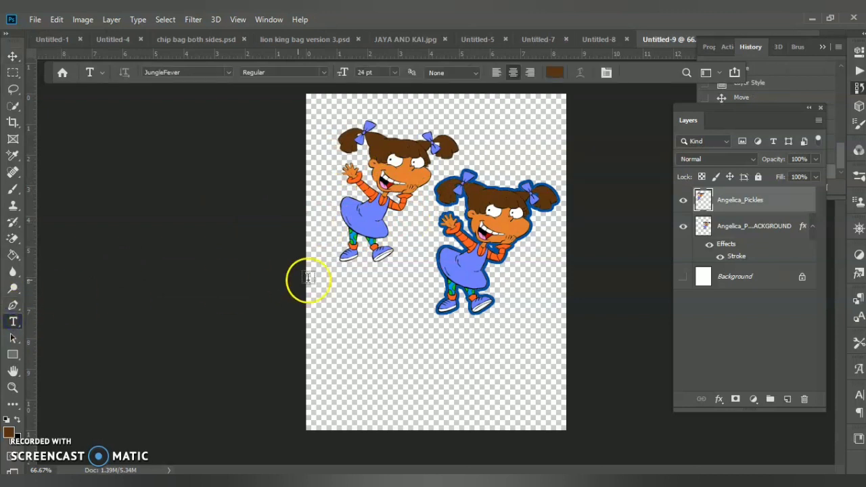
drag(337, 314, 499, 370)
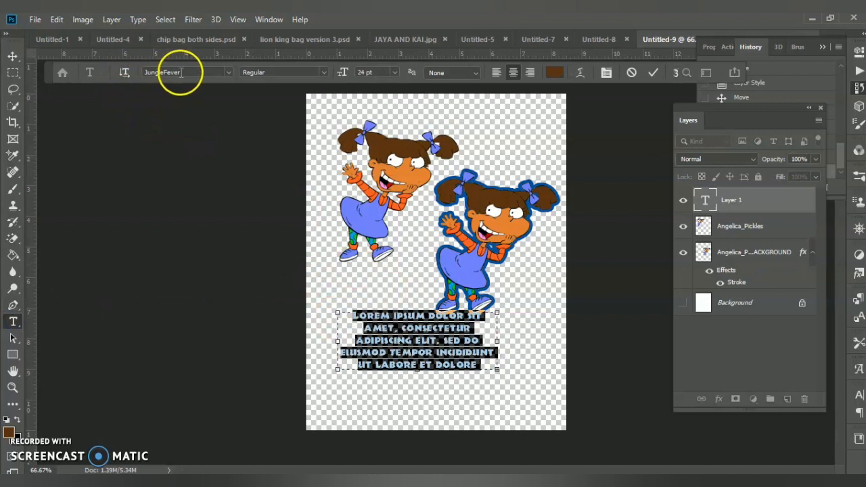
click(229, 73)
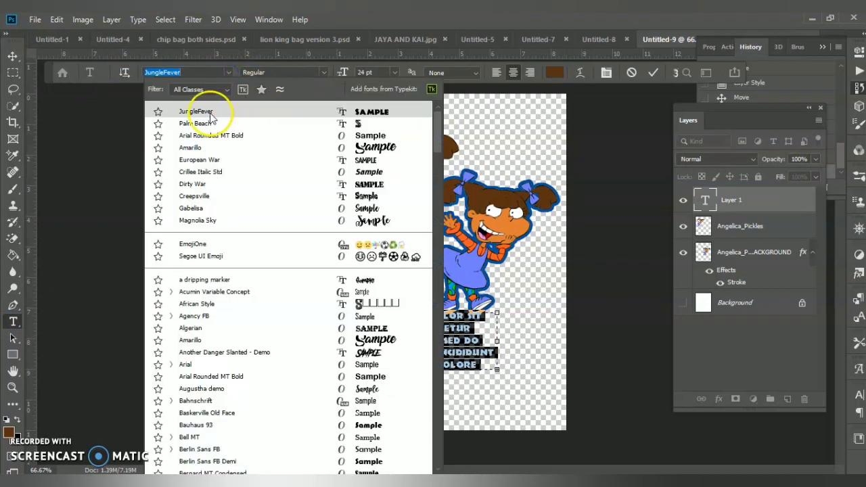
text(RU)
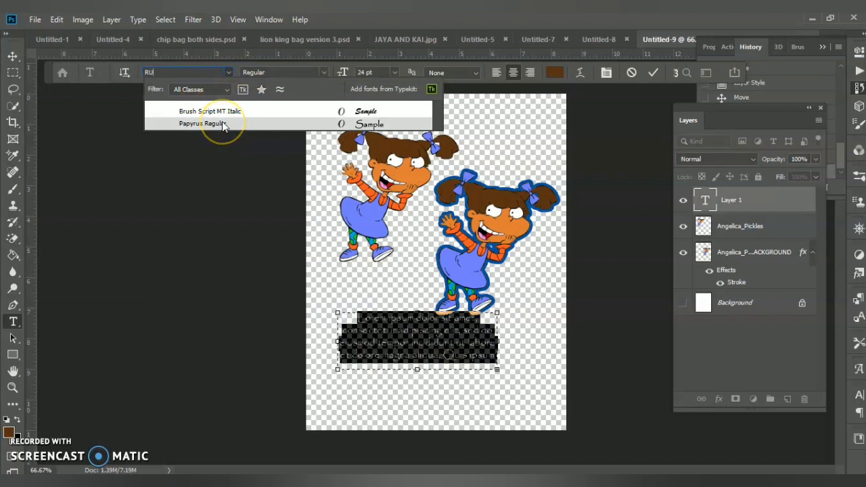
text(G)
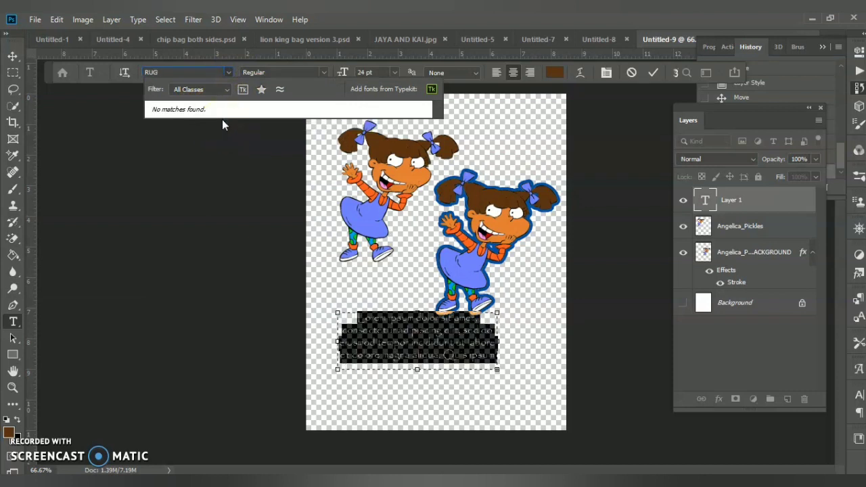
key(BackSpace)
key(BackSpace)
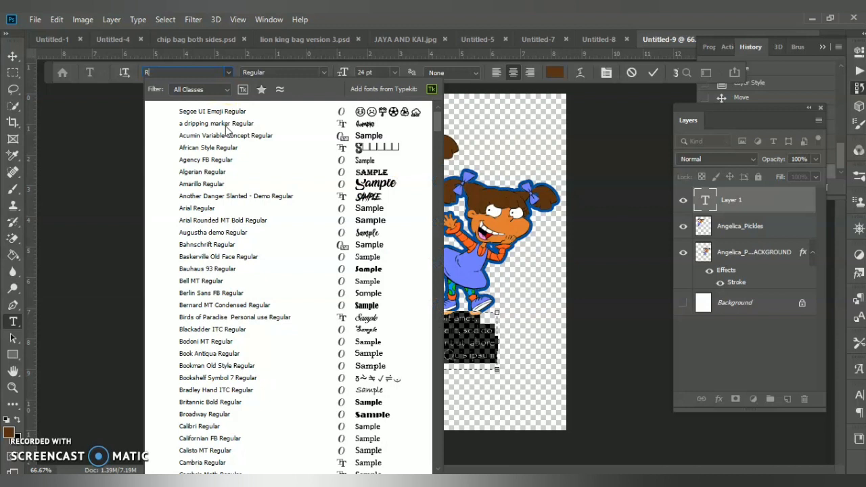
text(UG)
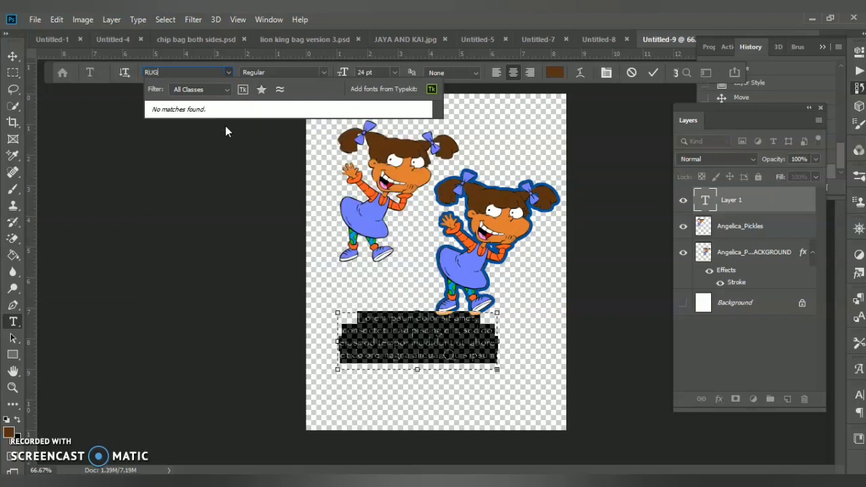
key(BackSpace)
key(BackSpace)
key(BackSpace)
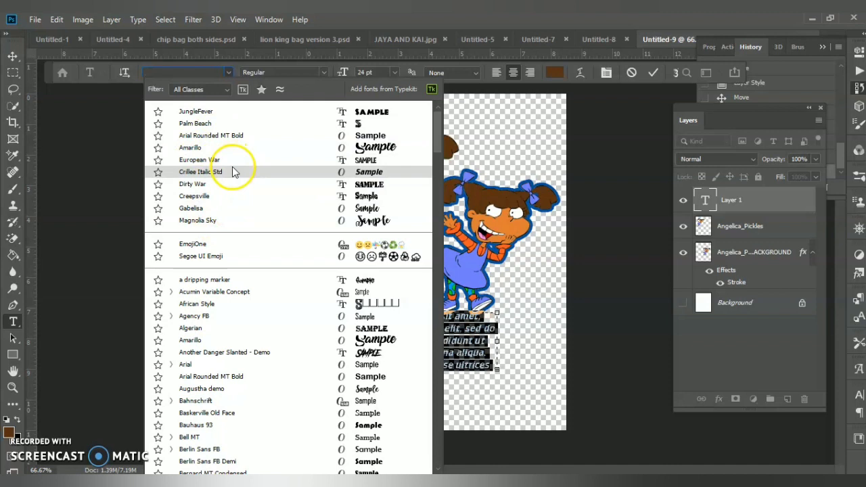
Set the placeholder text to the Impact font at 100 pt
text(IMP)
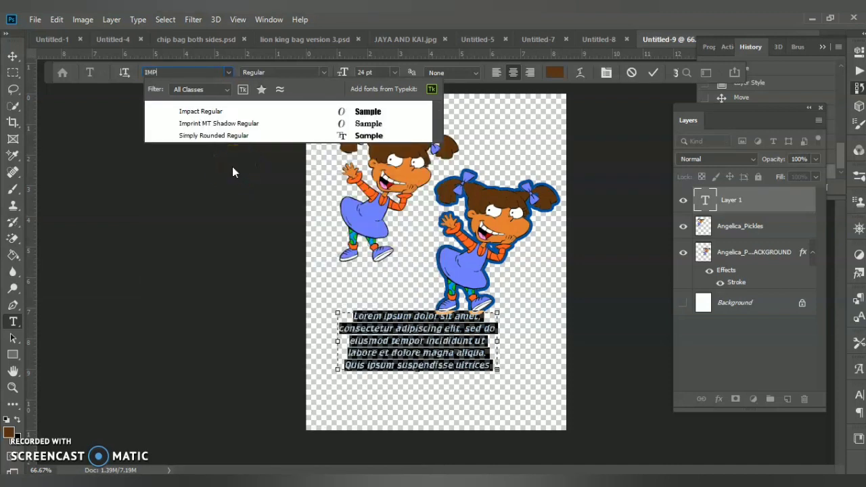
click(192, 112)
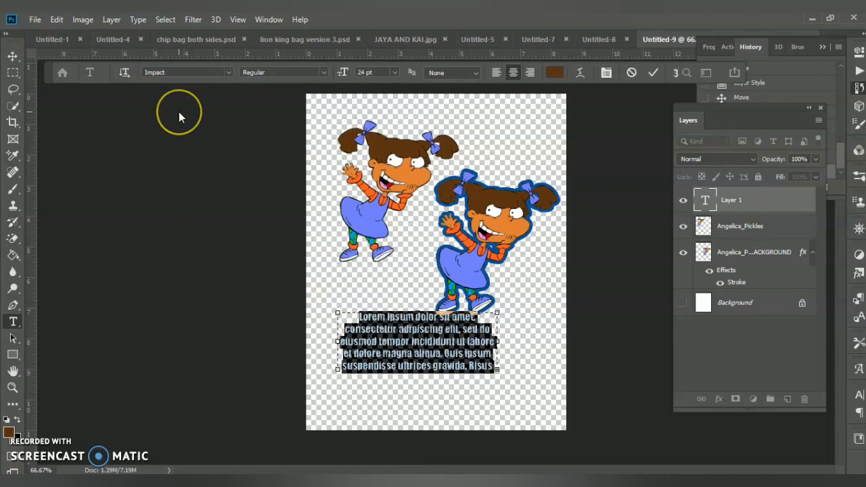
click(395, 72)
click(376, 234)
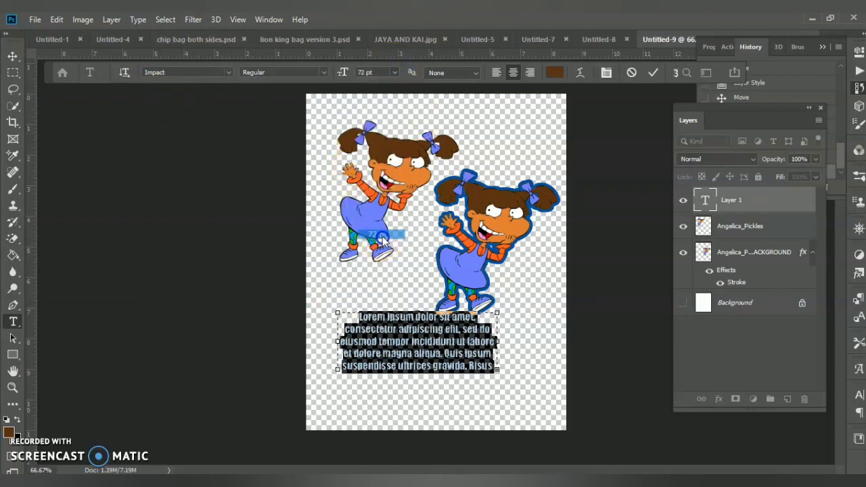
click(395, 72)
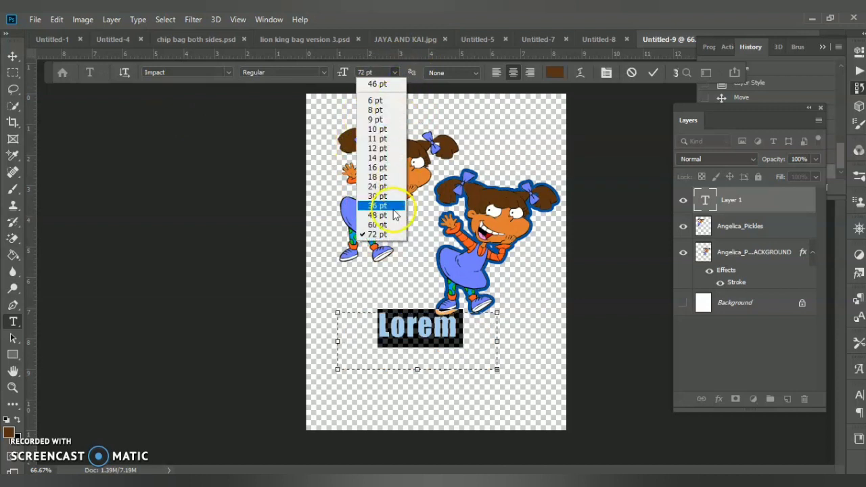
click(381, 70)
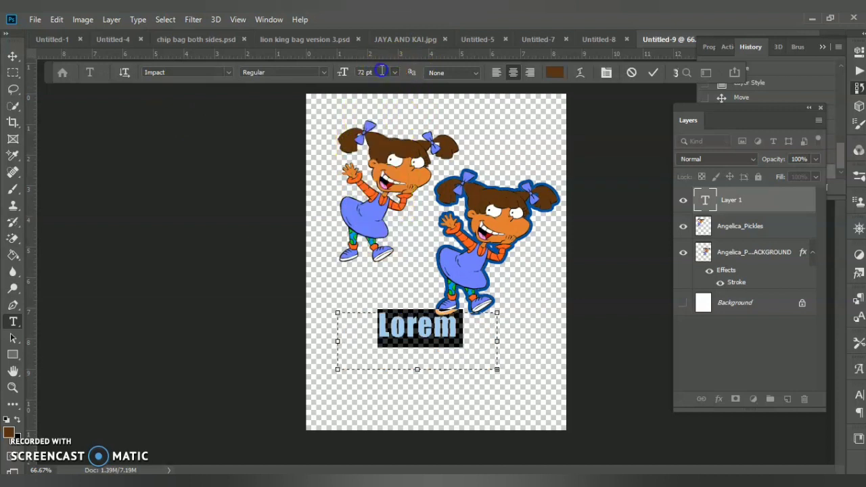
click(344, 74)
text(0)
key(Return)
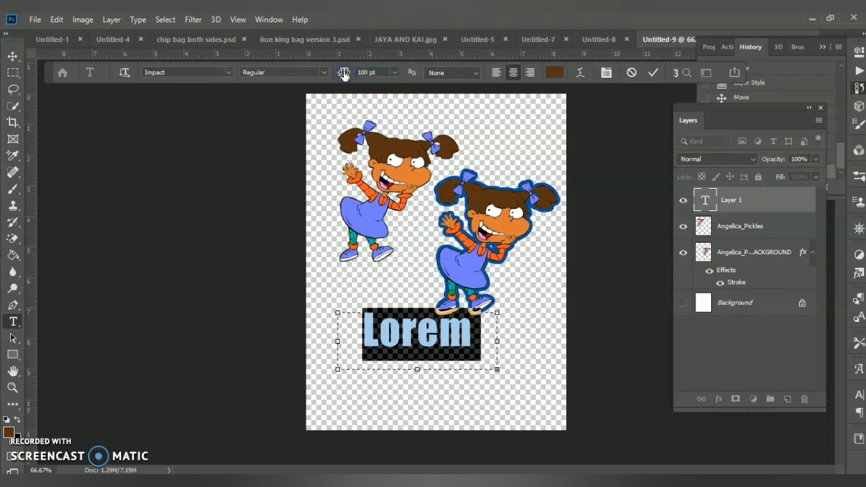
Widen the text box to nearly the canvas width and replace the placeholder text with Heiress
drag(498, 342, 557, 342)
drag(340, 343, 319, 342)
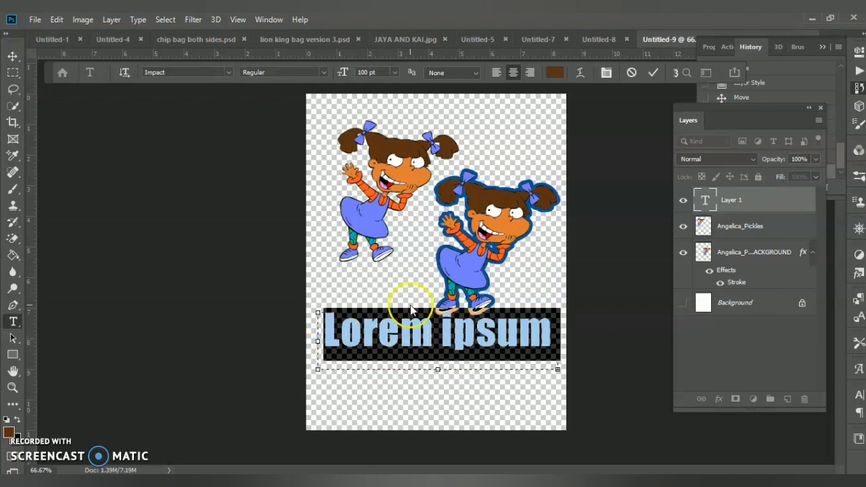
key(BackSpace)
text(H)
key(BackSpace)
text(HE)
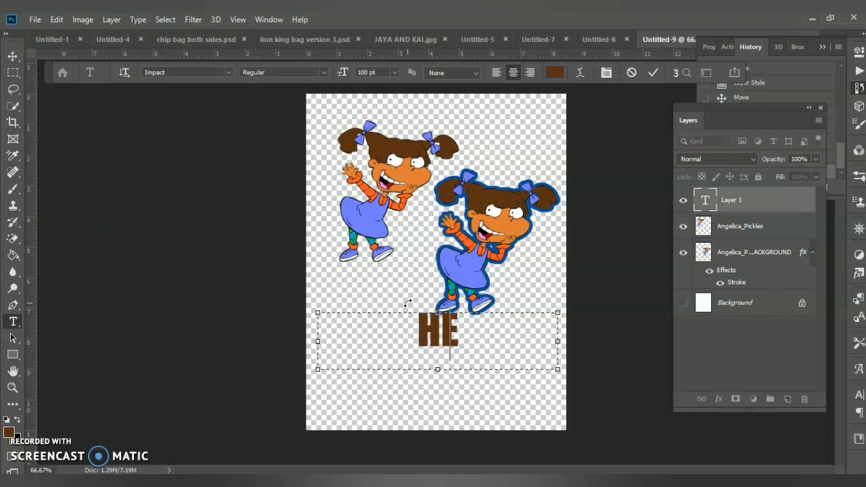
key(BackSpace)
text(e)
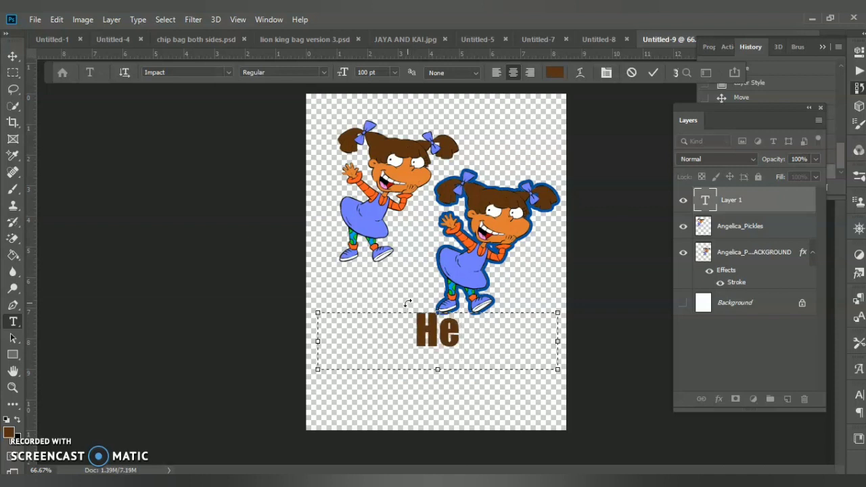
text(iress)
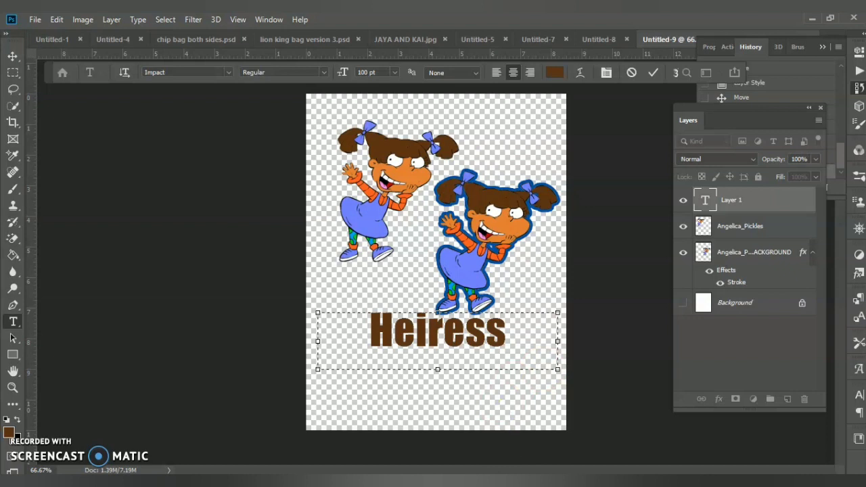
Extend the text box down to the bottom edge of the canvas and set the Heiress text to 36 pt
key(ctrl+a)
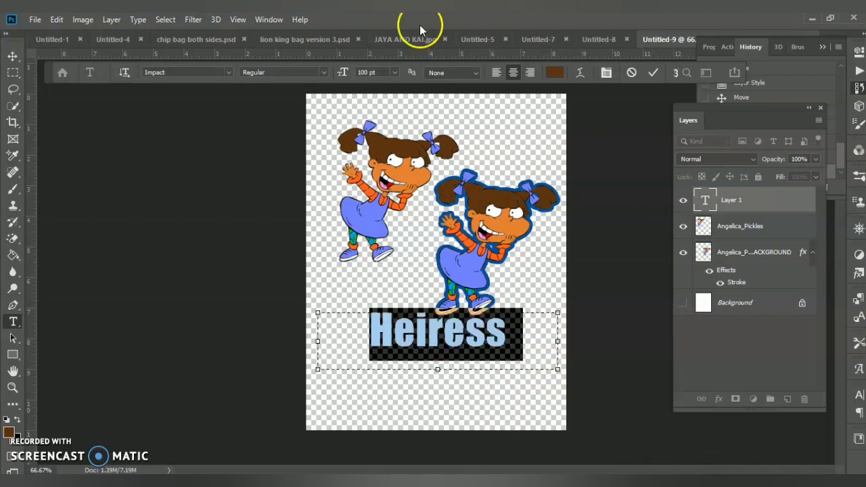
drag(438, 371, 438, 430)
click(509, 325)
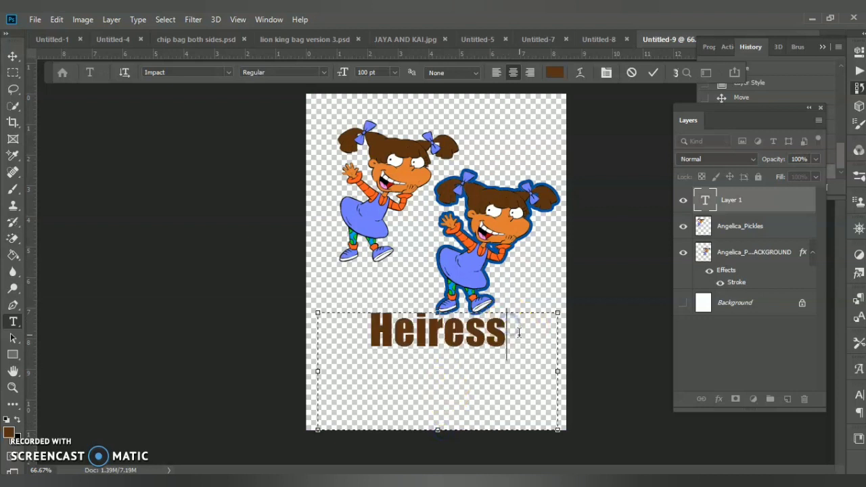
double_click(511, 330)
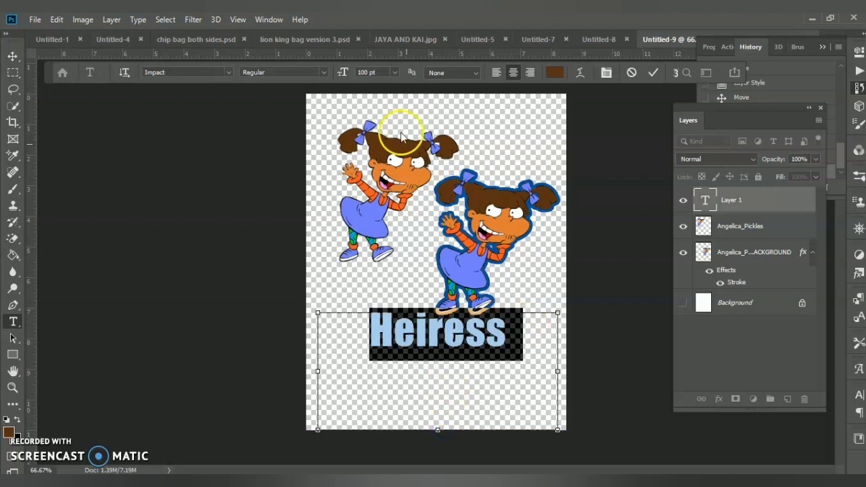
click(394, 72)
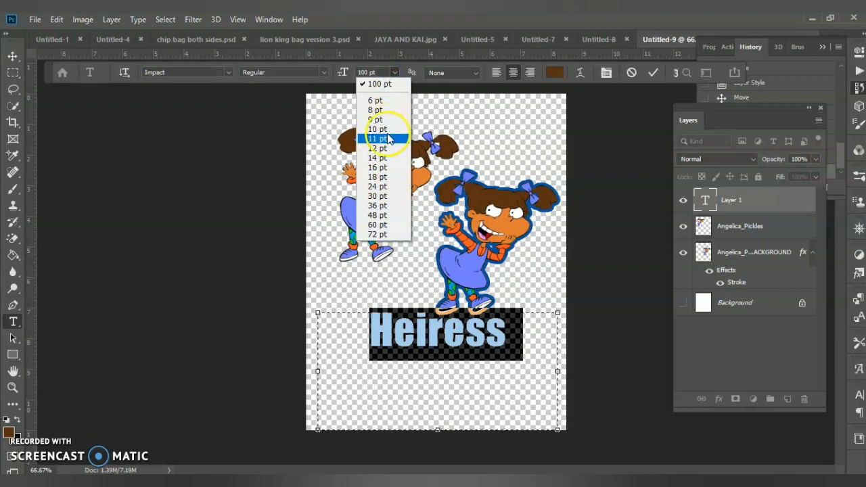
click(388, 207)
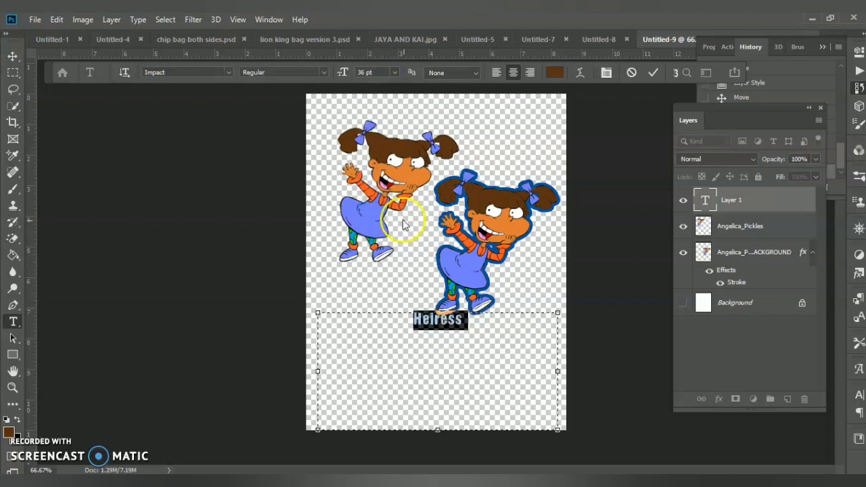
Extend the text to read Heiress & Company and lower the text box's upper edge to clear the characters' feet
click(471, 331)
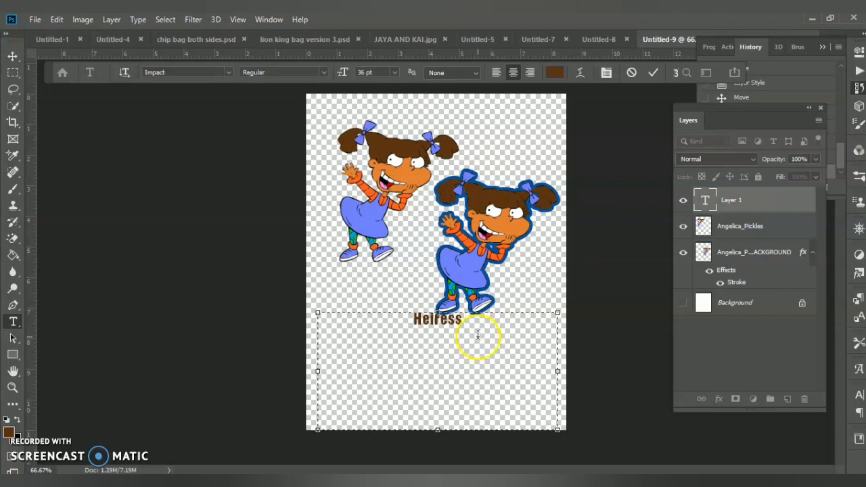
text(& Company)
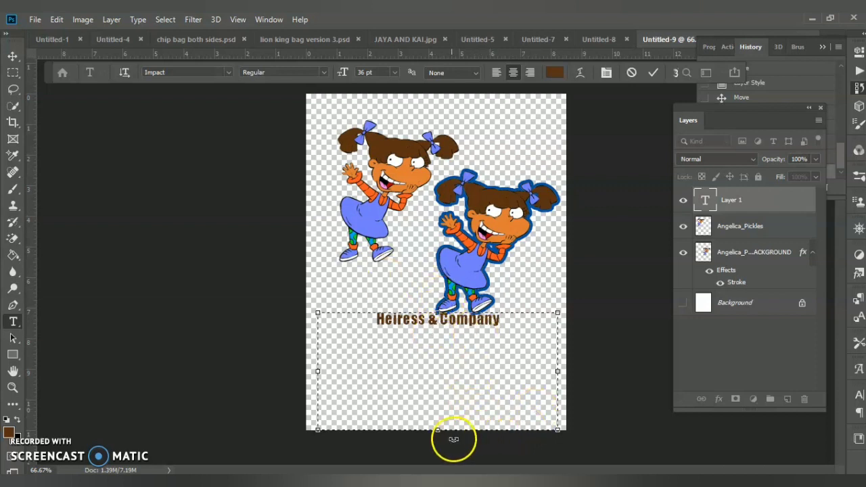
drag(440, 312, 439, 330)
click(426, 429)
click(440, 407)
Enlarge the whole Heiress & Company text to 72 pt
key(ctrl+a)
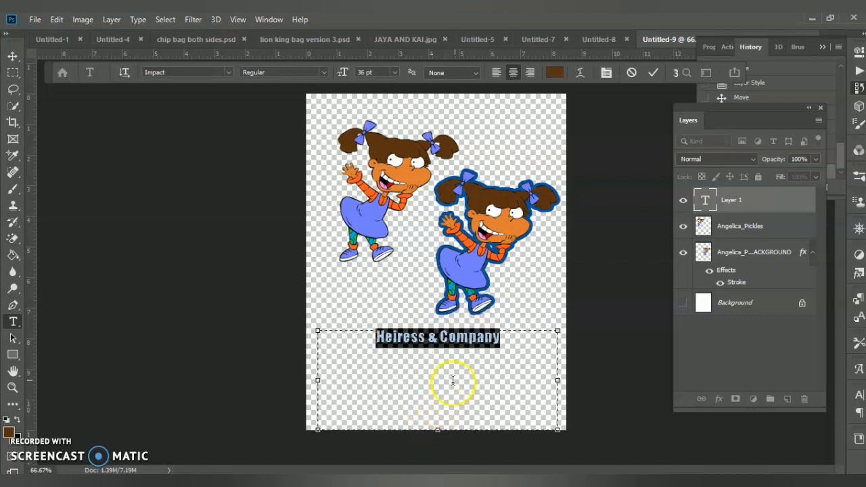
click(395, 72)
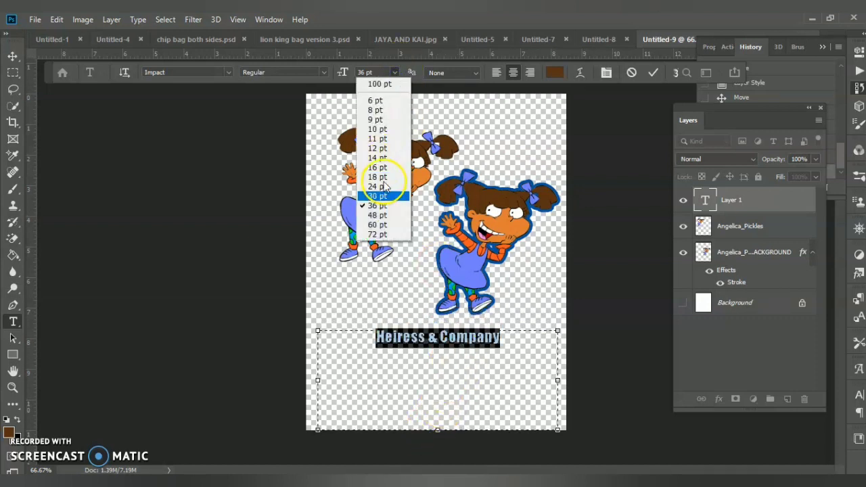
click(378, 225)
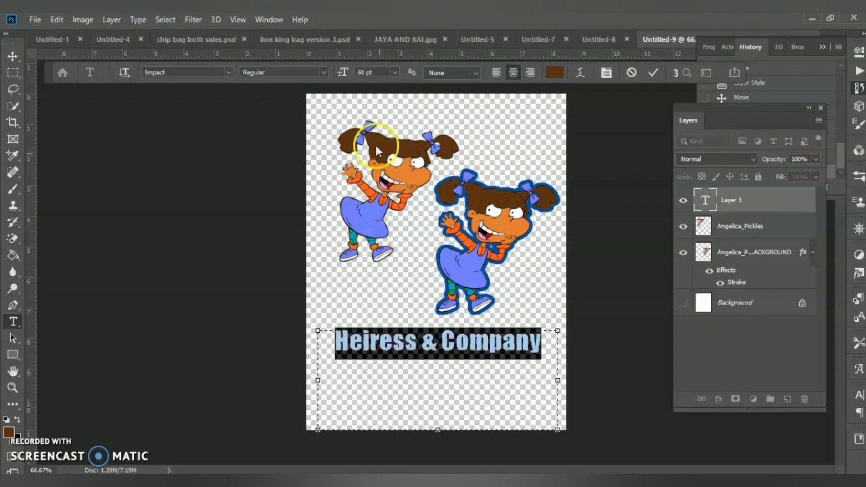
click(392, 73)
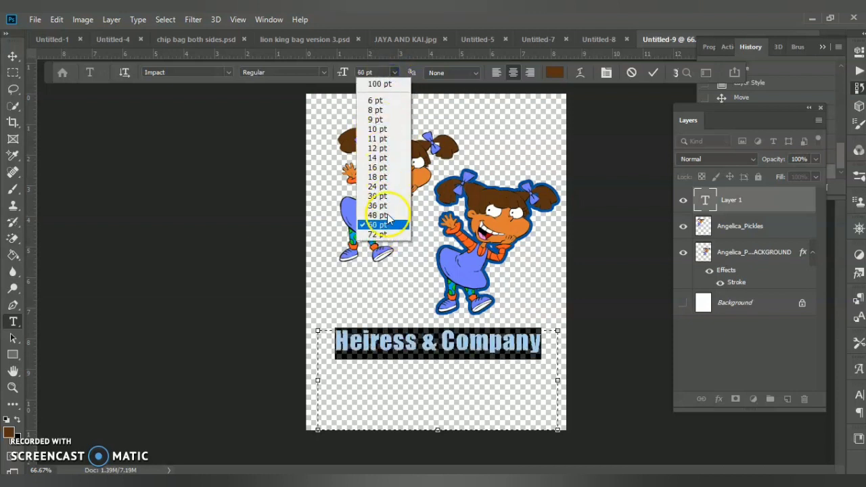
click(387, 234)
Widen the text box to the canvas's left edge, shorten it to about 1.139 in high, and commit the text
drag(317, 380, 306, 381)
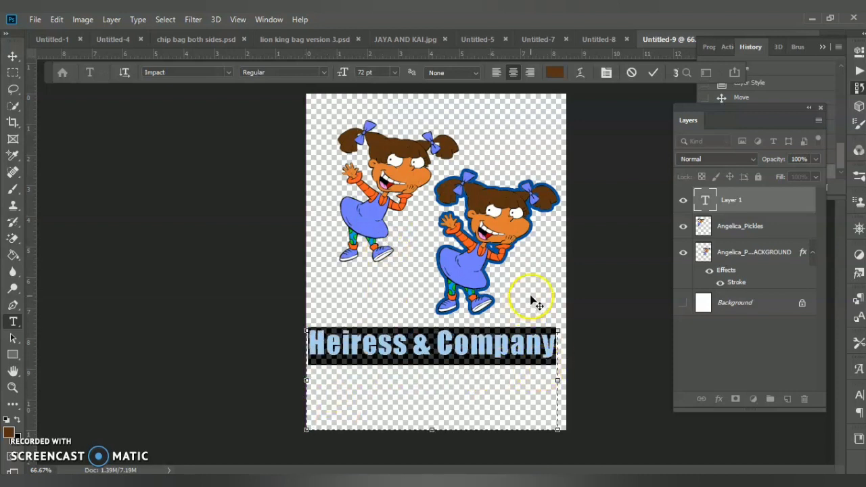
drag(432, 430, 421, 368)
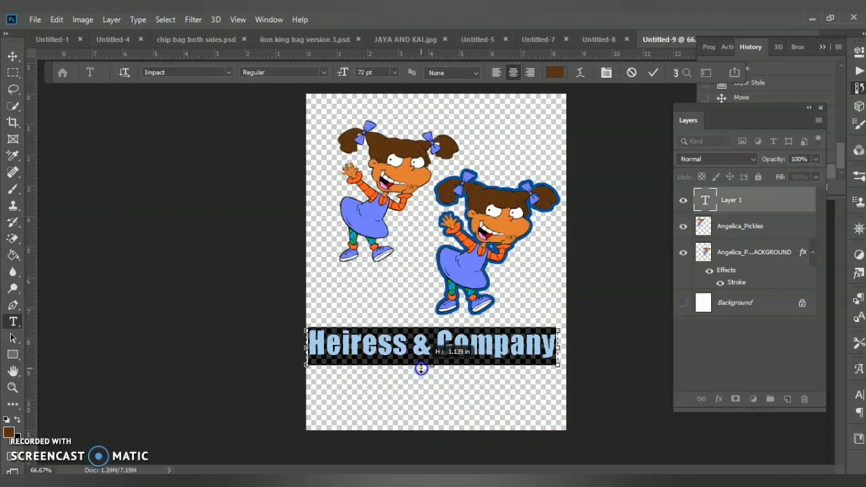
click(653, 73)
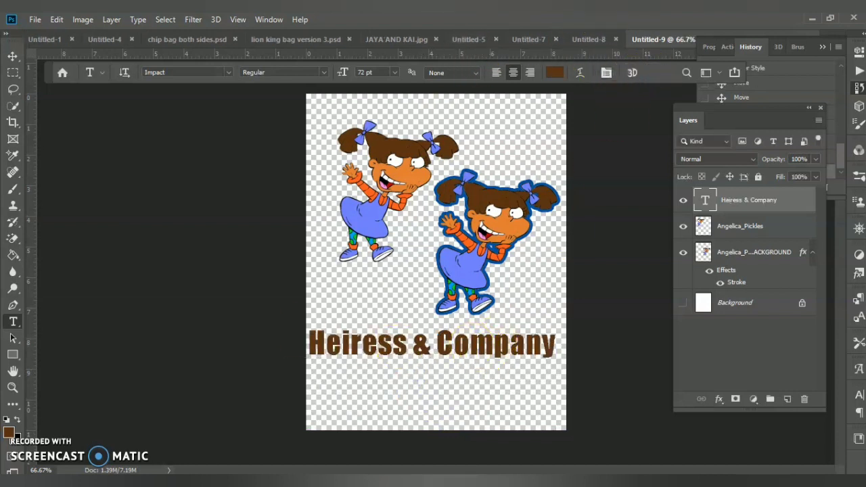
Recolour the whole Heiress & Company text with the periwinkle blue #717dfb sampled from the outlined character's dress, and commit the text
click(13, 55)
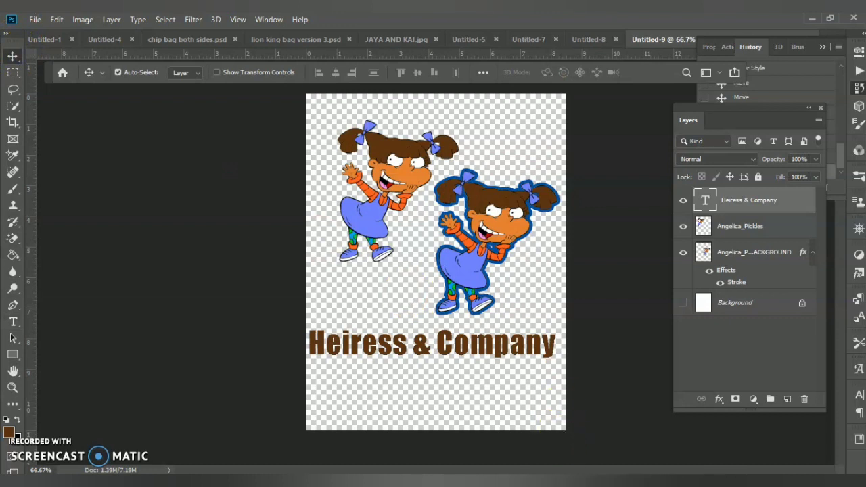
double_click(480, 343)
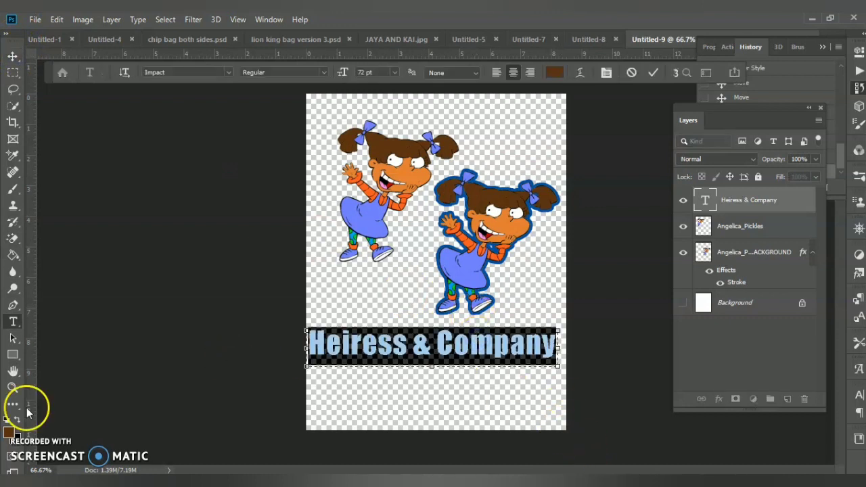
click(8, 431)
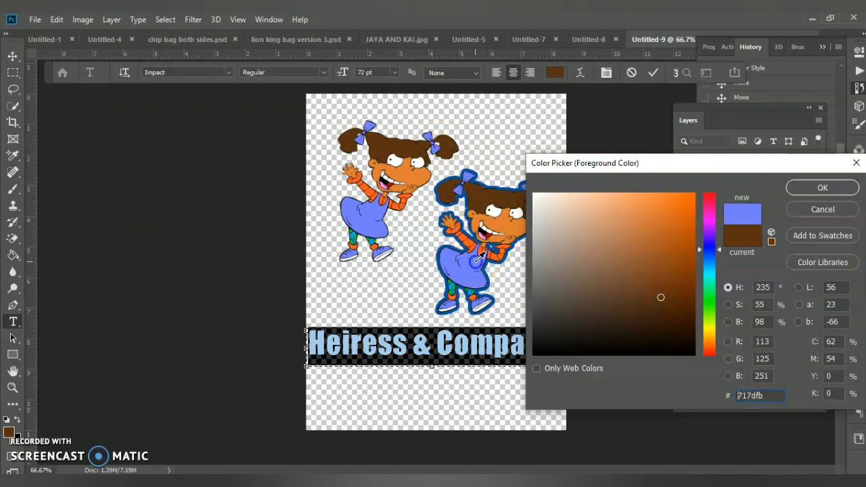
click(480, 257)
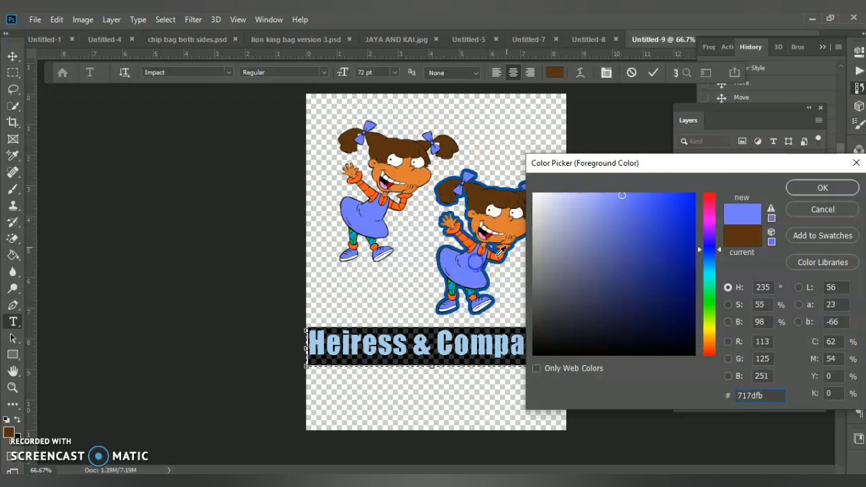
click(823, 189)
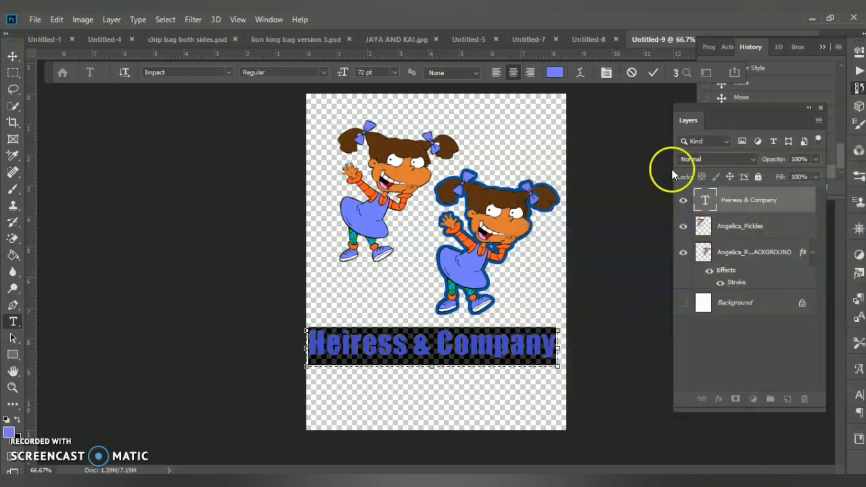
key(ctrl+Return)
Shift the Heiress & Company text slightly right on the canvas and rasterize its type layer
key(v)
drag(486, 344, 494, 346)
drag(708, 234, 731, 207)
right_click(731, 207)
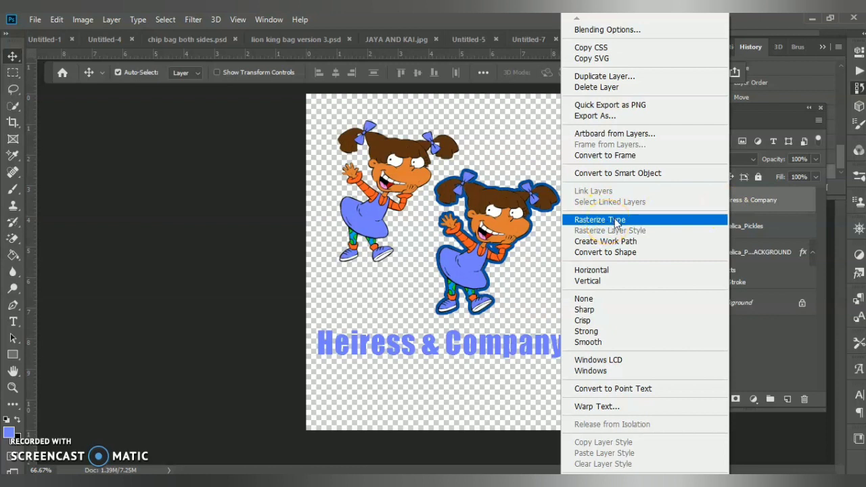
click(616, 220)
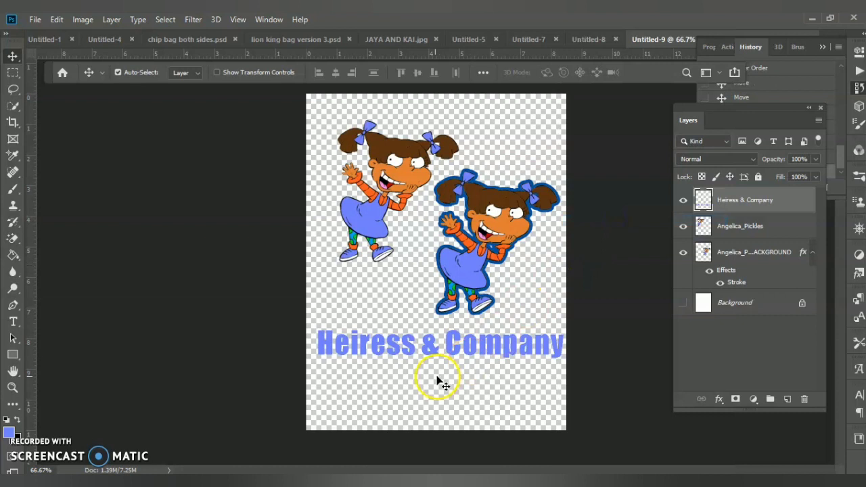
Reposition the rasterized Heiress & Company text horizontally until its last letter meets the canvas's right edge
drag(397, 345, 392, 346)
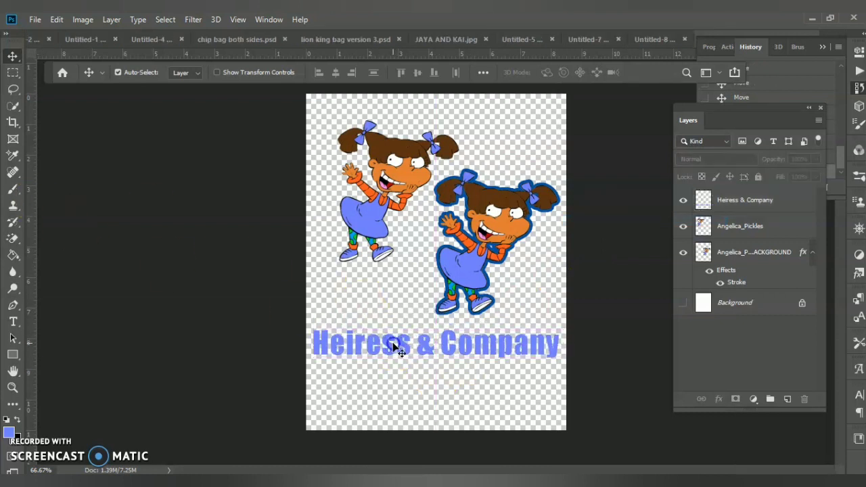
click(393, 346)
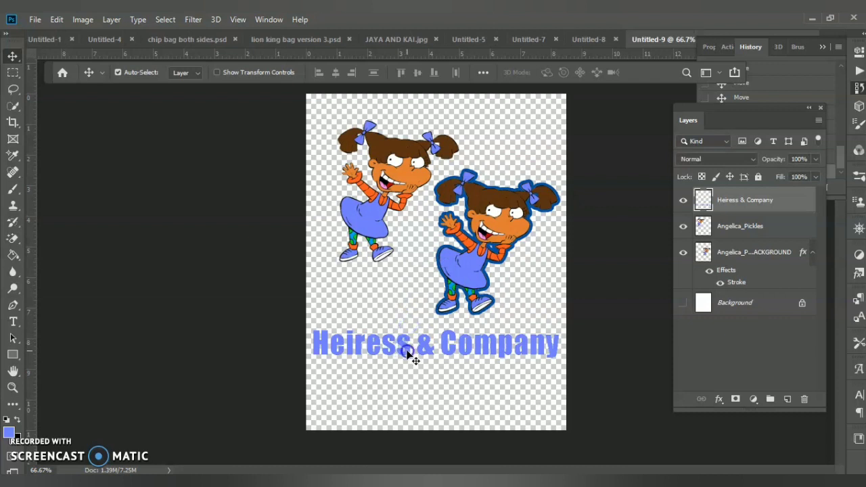
mouse_move(408, 354)
mouse_down()
mouse_move(420, 344)
mouse_move(415, 350)
mouse_up()
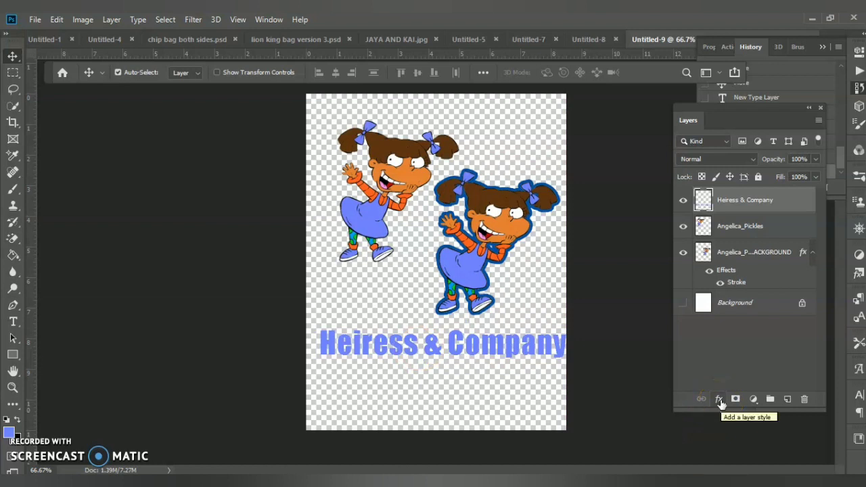
click(720, 399)
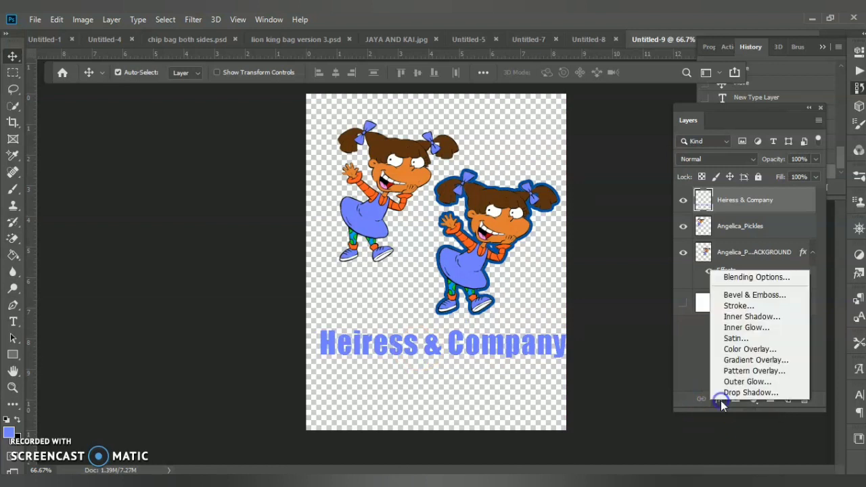
click(736, 306)
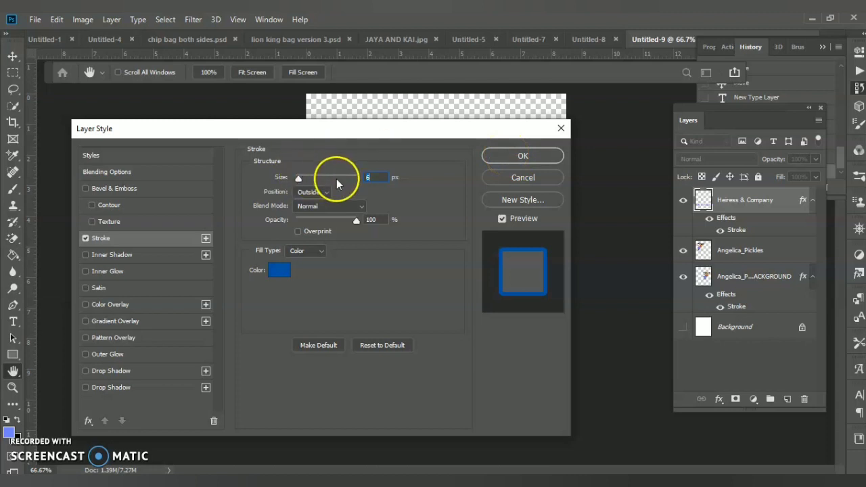
drag(360, 222, 331, 225)
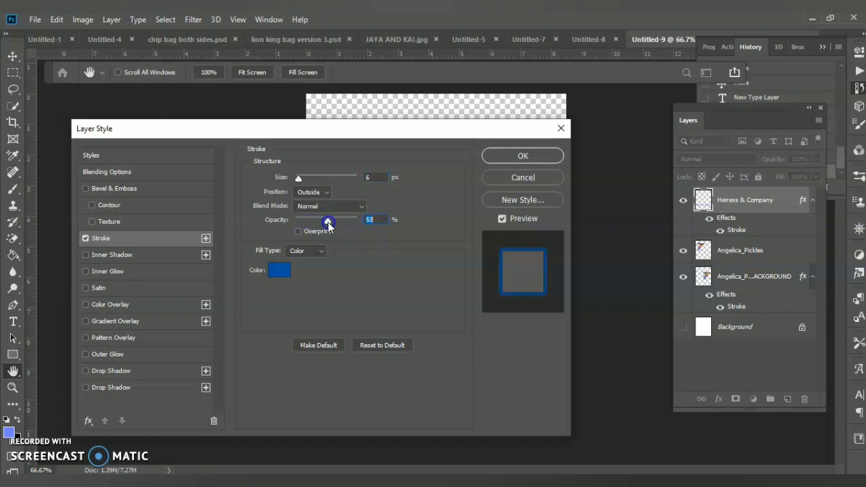
drag(363, 136, 214, 98)
drag(171, 192, 212, 197)
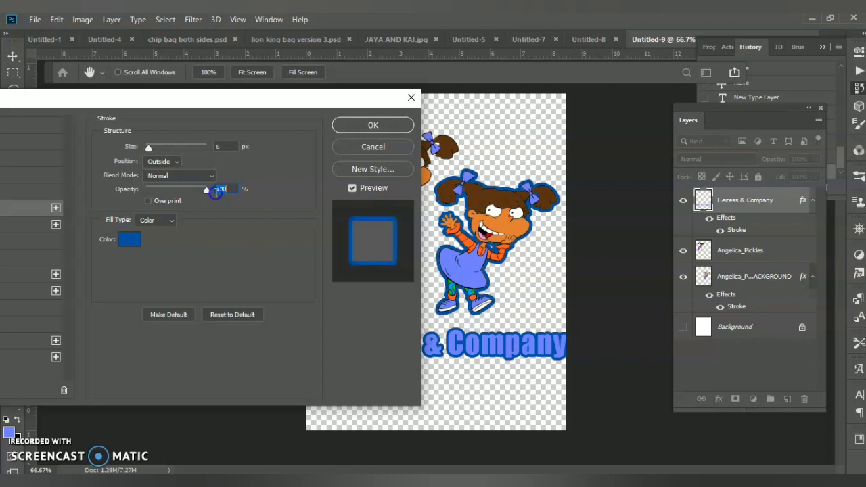
click(399, 146)
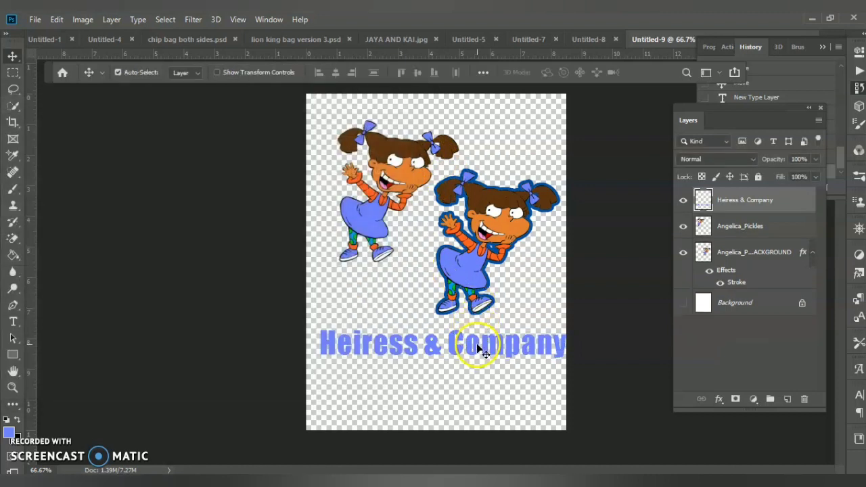
Duplicate the Heiress & Company layer under the name Heiress & Company copy and place the copy directly below the original text
right_click(729, 200)
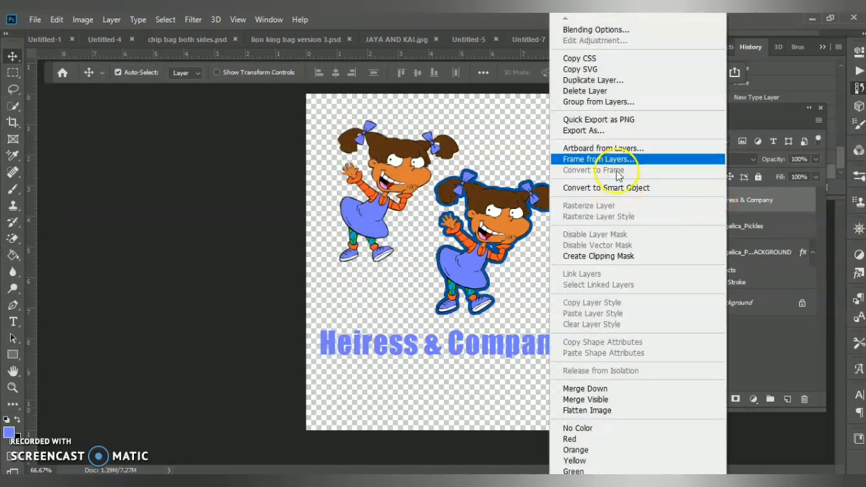
click(586, 80)
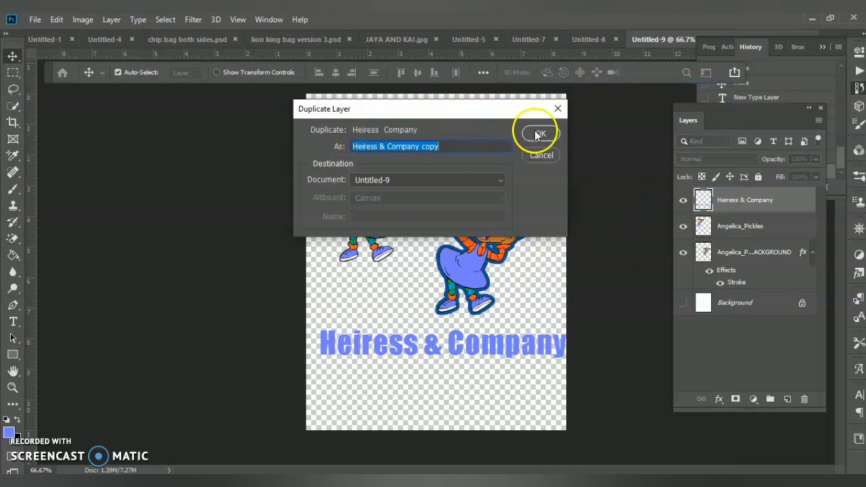
click(525, 133)
drag(450, 346, 453, 393)
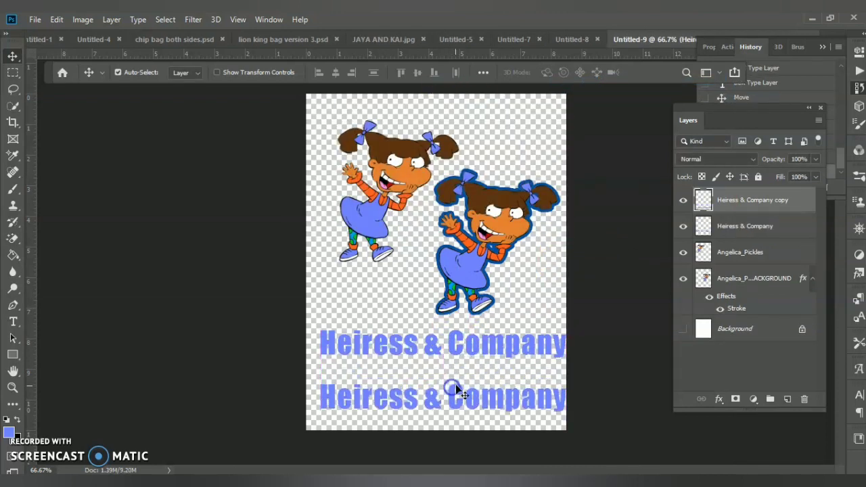
Add a 6 px blue outside stroke at 100% opacity to the Heiress & Company copy layer
click(719, 401)
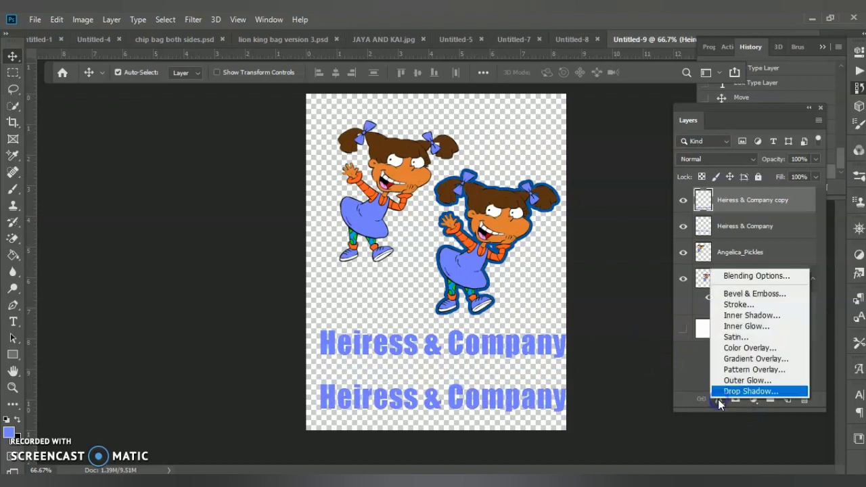
click(740, 306)
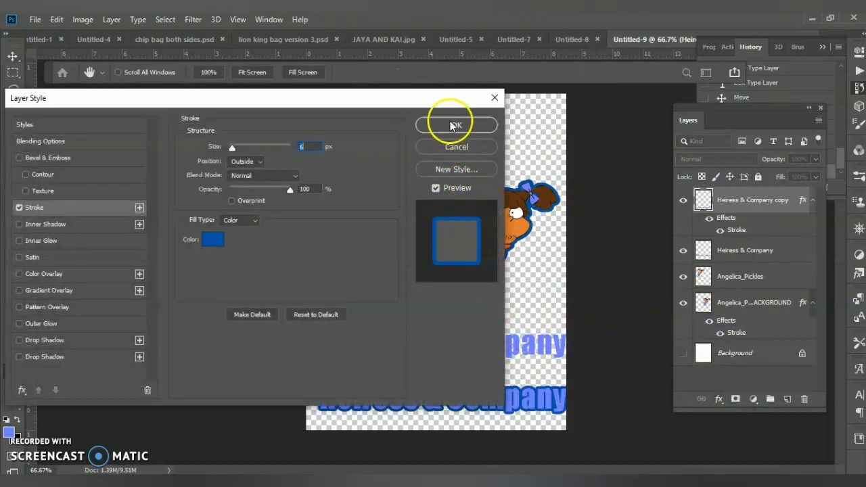
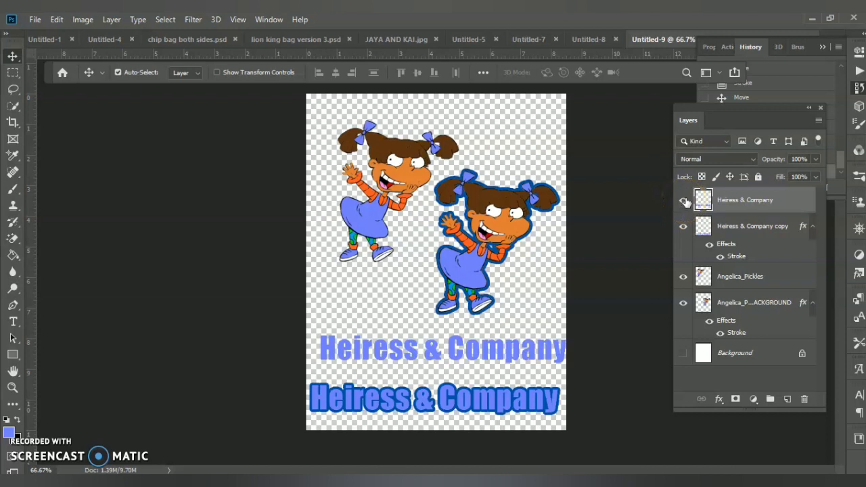
Hide both Heiress & Company text layers and the Angelica_Pickles layer, leaving only the blue-outlined character shown
click(684, 201)
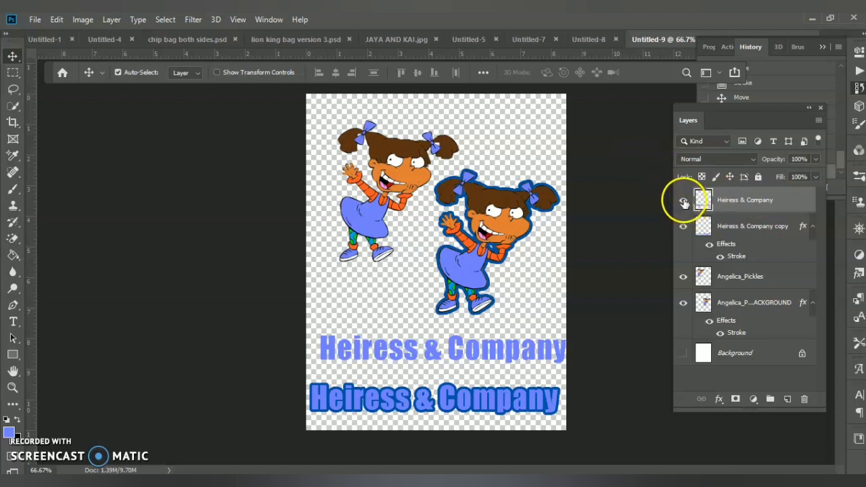
click(684, 227)
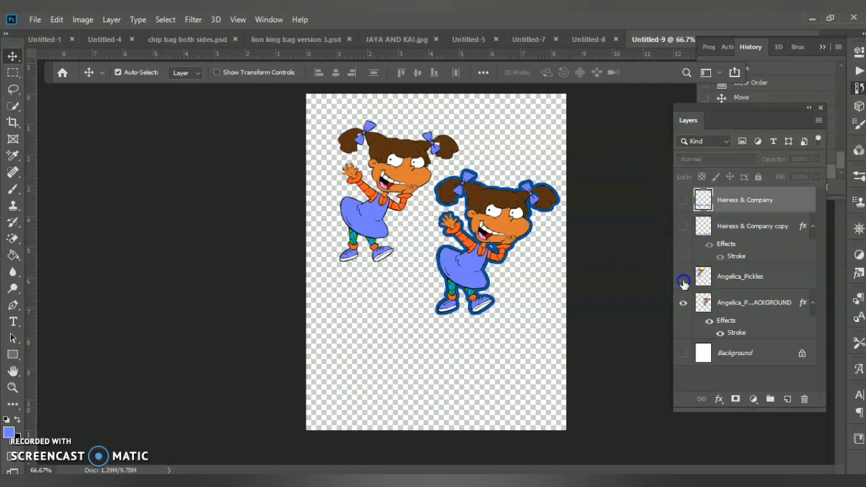
click(683, 277)
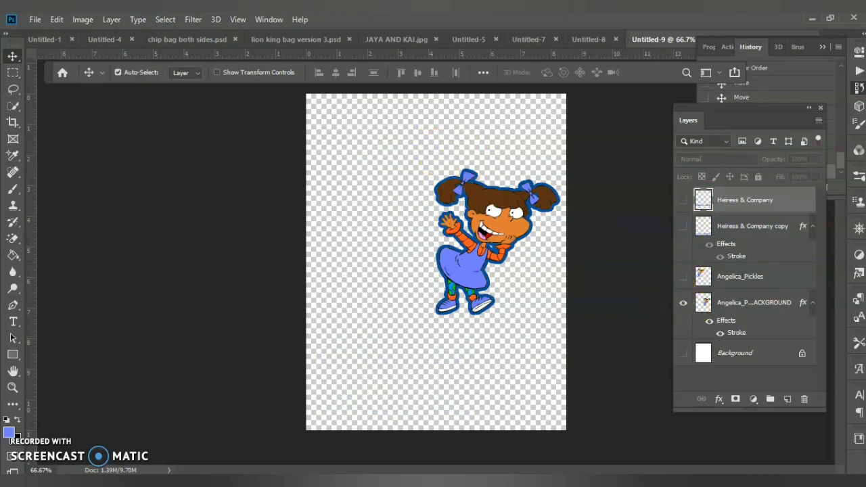
Save the outlined character as a PNG named brown gelly shadow in the RUGRATS folder, using the large file size option
click(36, 26)
click(53, 161)
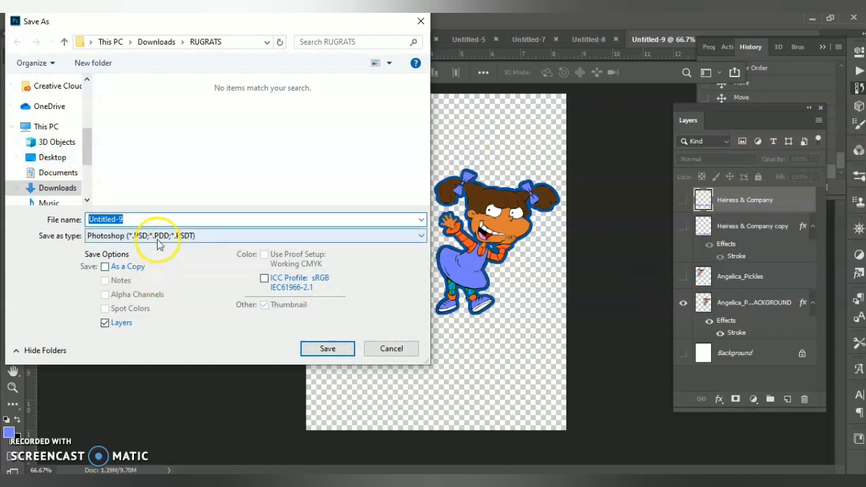
click(157, 235)
click(118, 411)
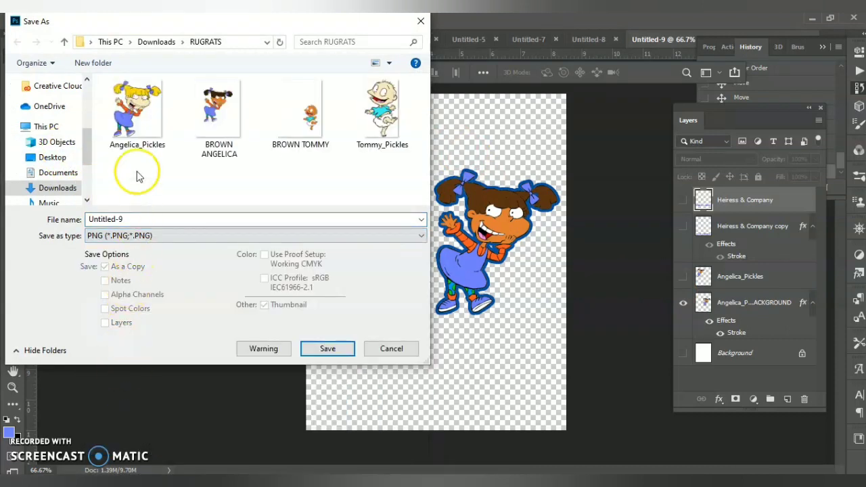
click(139, 219)
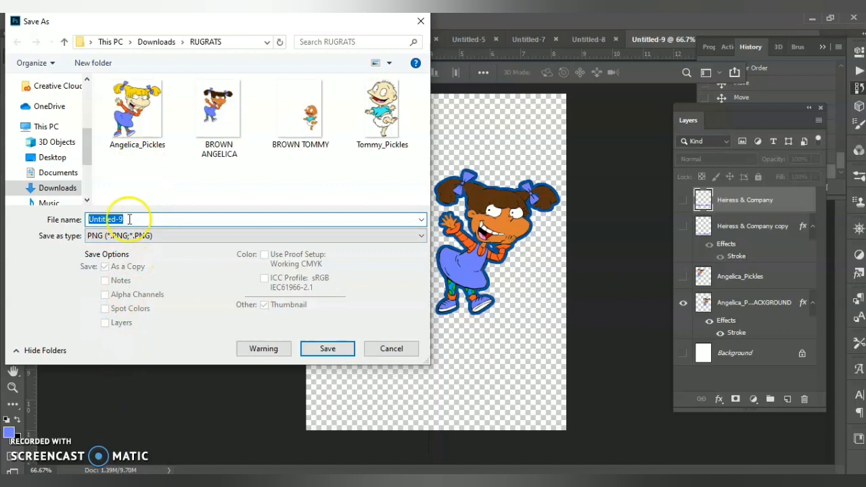
text(brown )
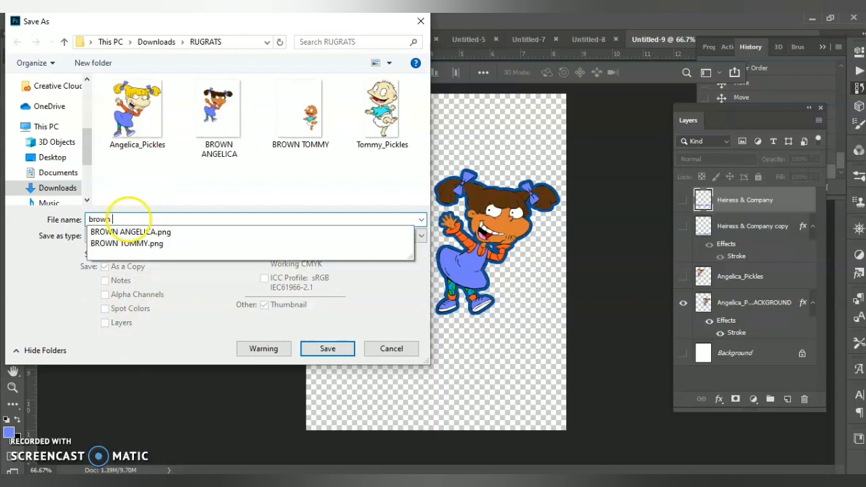
text(j)
key(BackSpace)
text(gelly shadow)
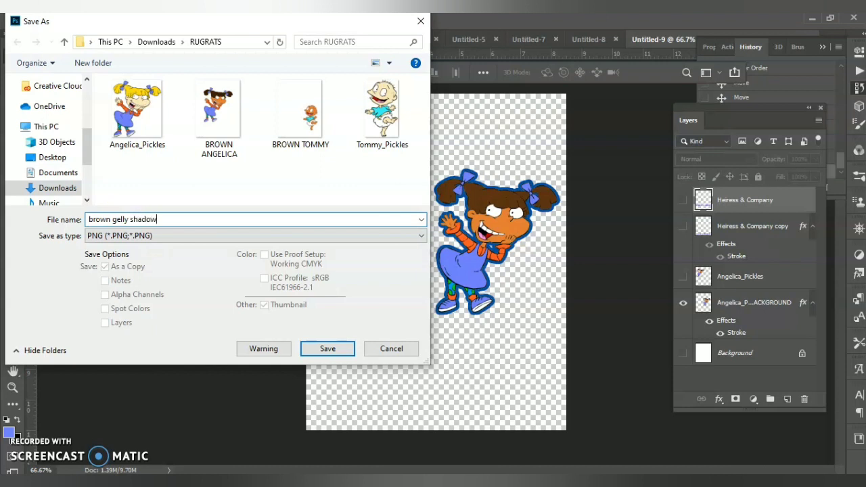
key(Return)
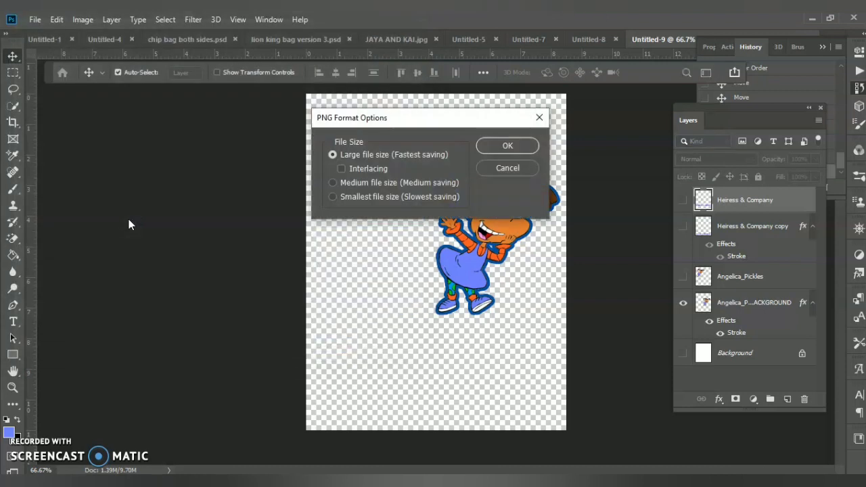
click(506, 148)
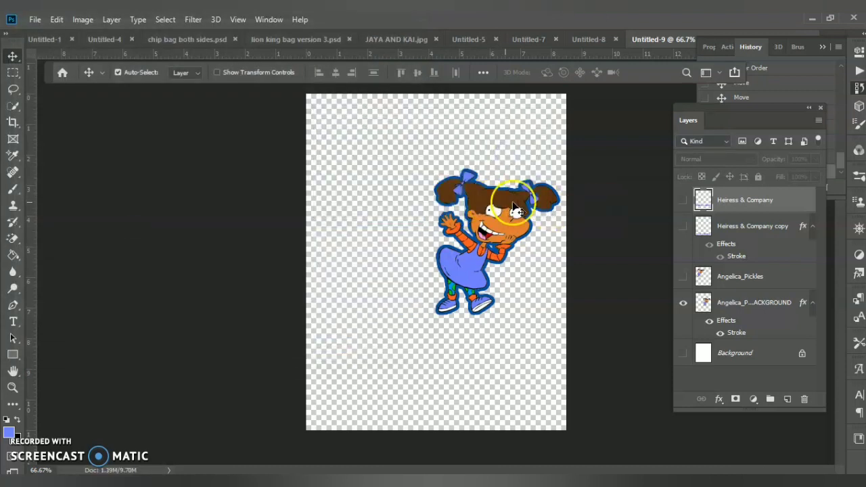
Hide the blue-outlined character layer and show only the Angelica_Pickles layer, keeping the white Background hidden
click(684, 304)
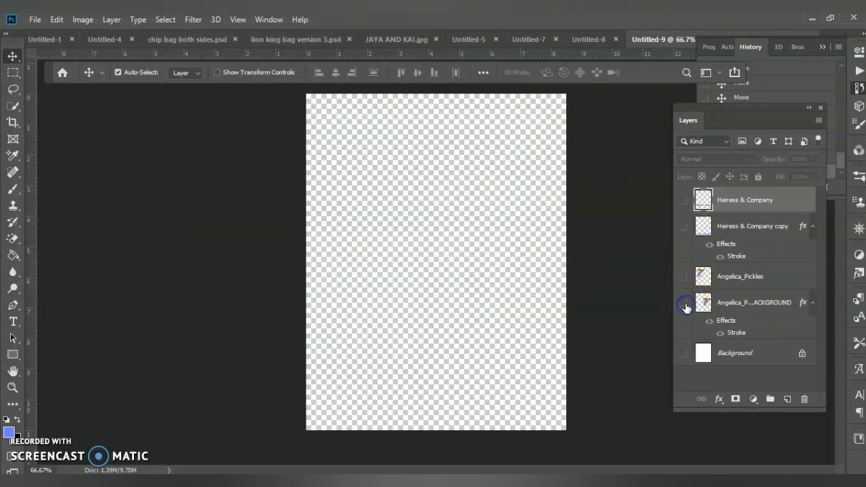
click(683, 354)
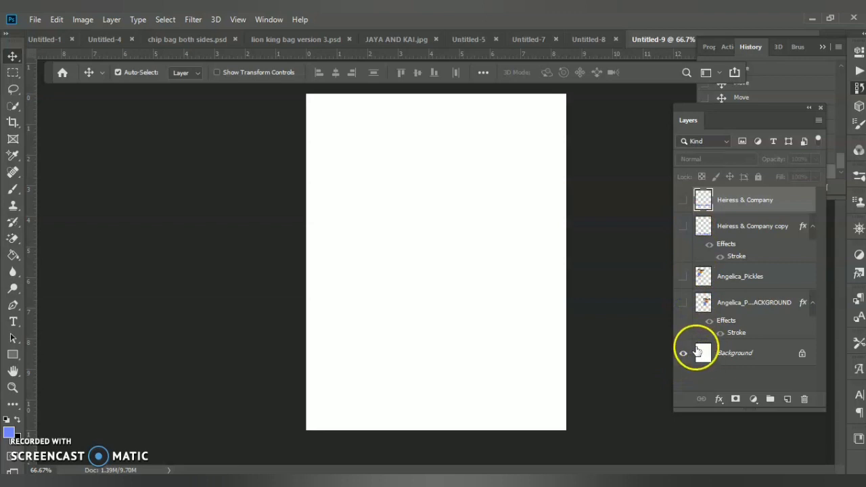
click(685, 354)
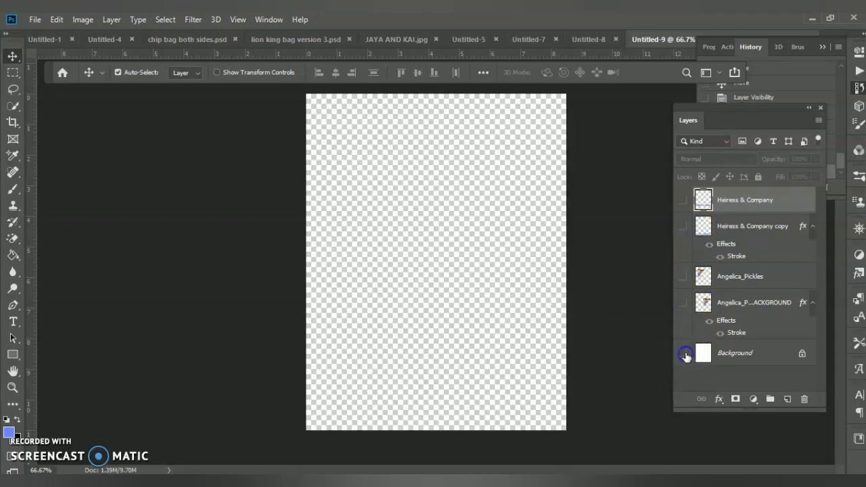
click(684, 278)
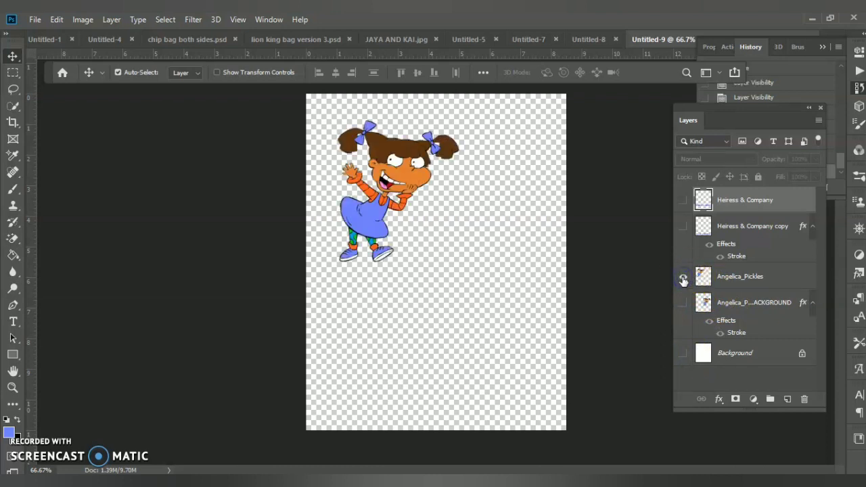
Save the plain character as a PNG named brown gelly in the RUGRATS folder, using the large file size option
click(35, 20)
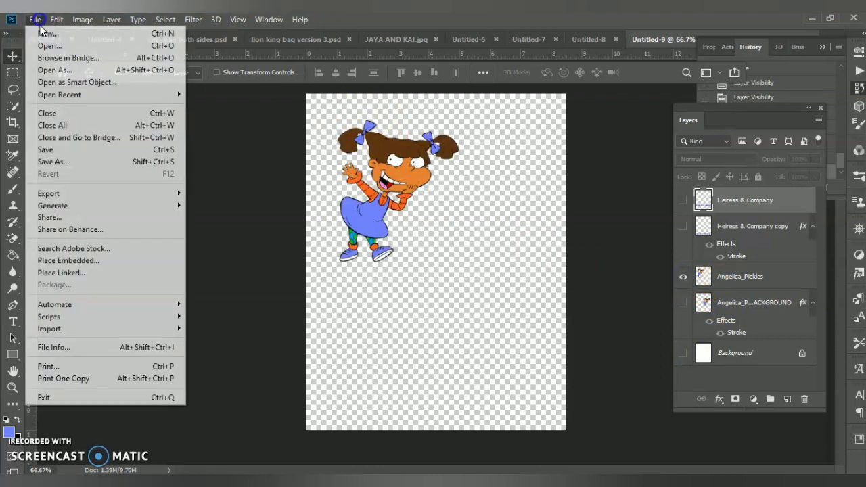
click(83, 163)
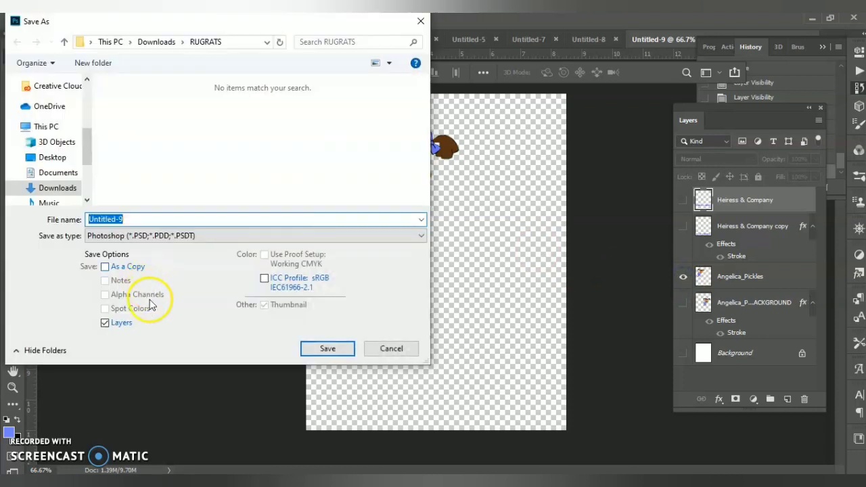
click(113, 234)
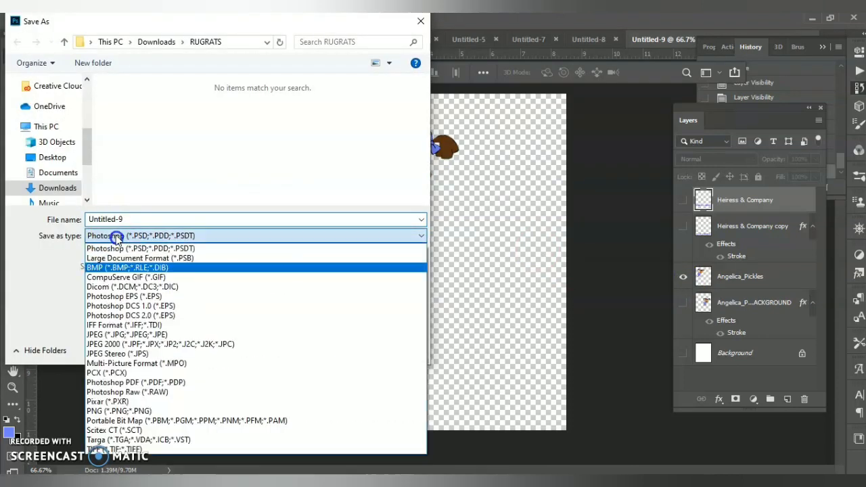
click(114, 408)
click(136, 235)
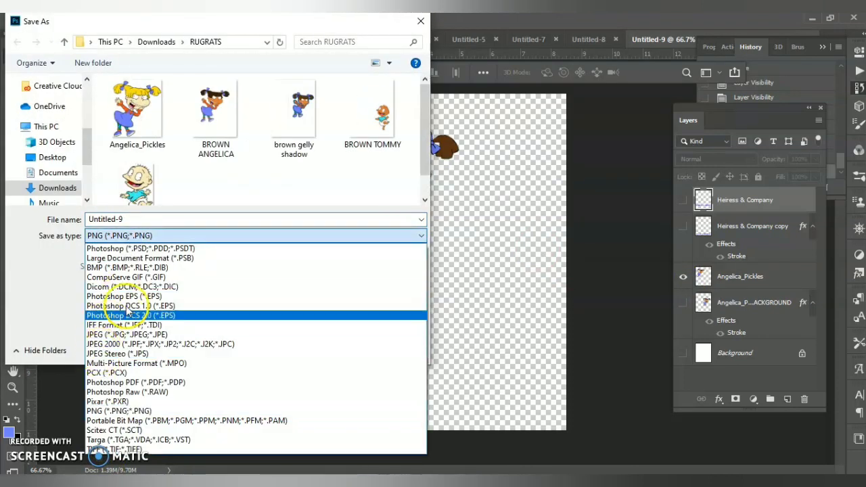
click(154, 220)
double_click(153, 220)
text(brown gelly)
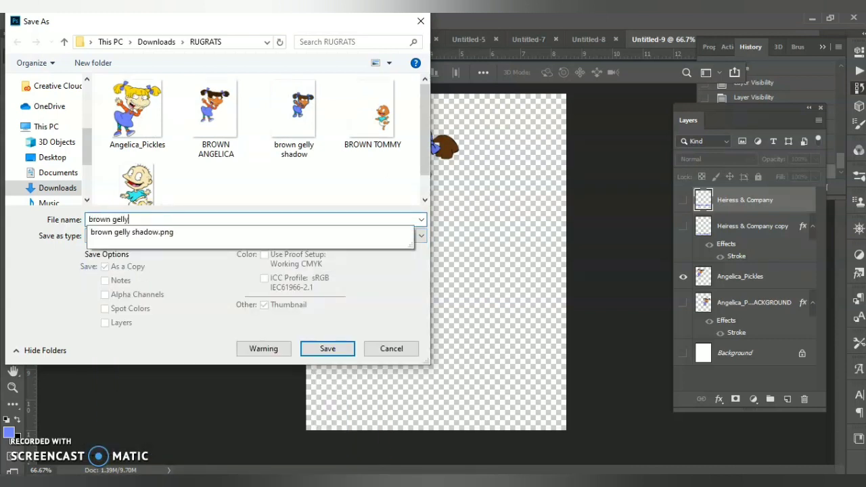
key(Return)
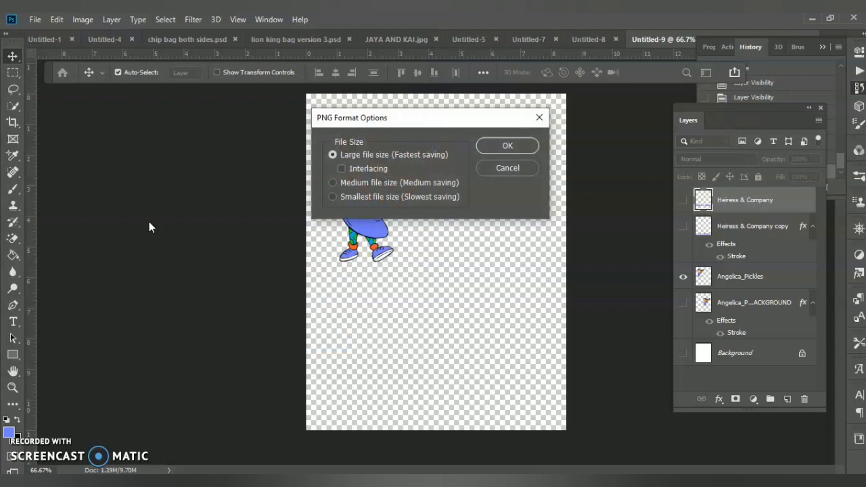
click(500, 147)
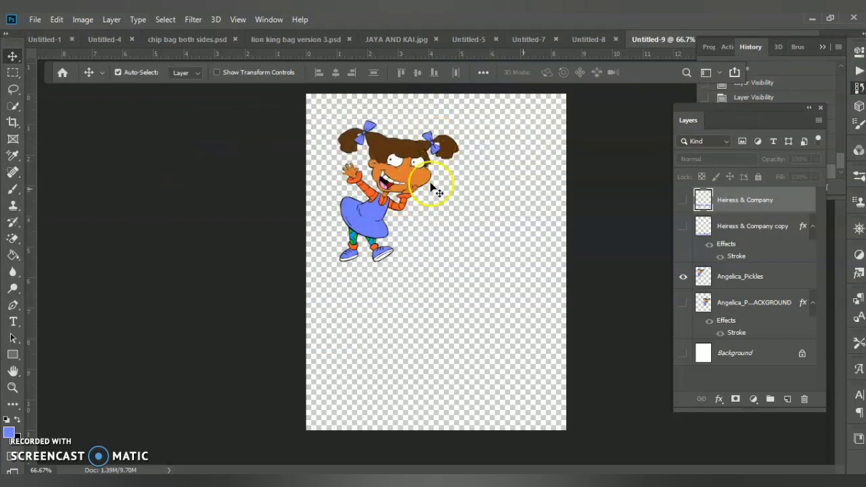
Hide the Angelica_Pickles layer, show the outlined Heiress & Company copy, and move that text higher on the canvas
click(682, 276)
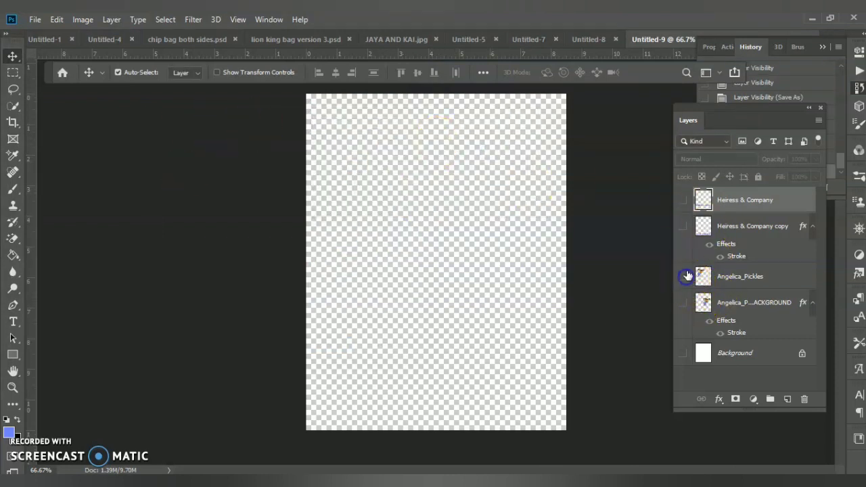
click(683, 227)
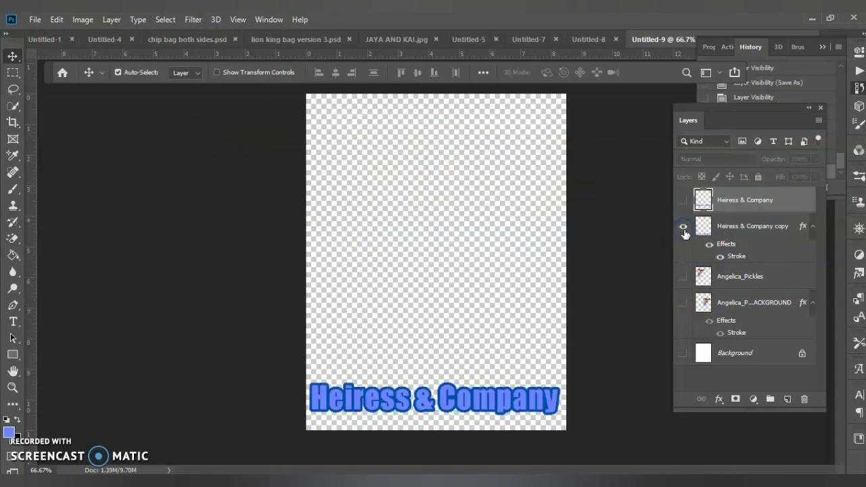
drag(488, 406, 486, 321)
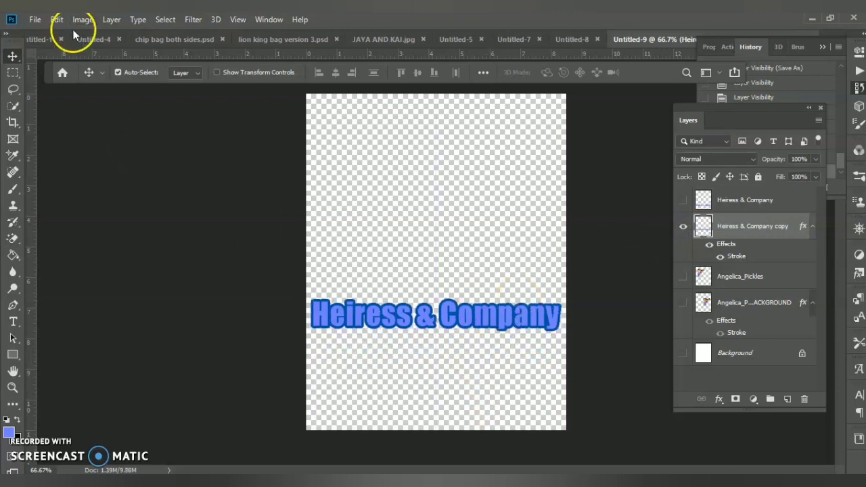
Save the outlined text as a PNG named Heiress and company shadow in the RUGRATS folder, using the large file size option
click(35, 19)
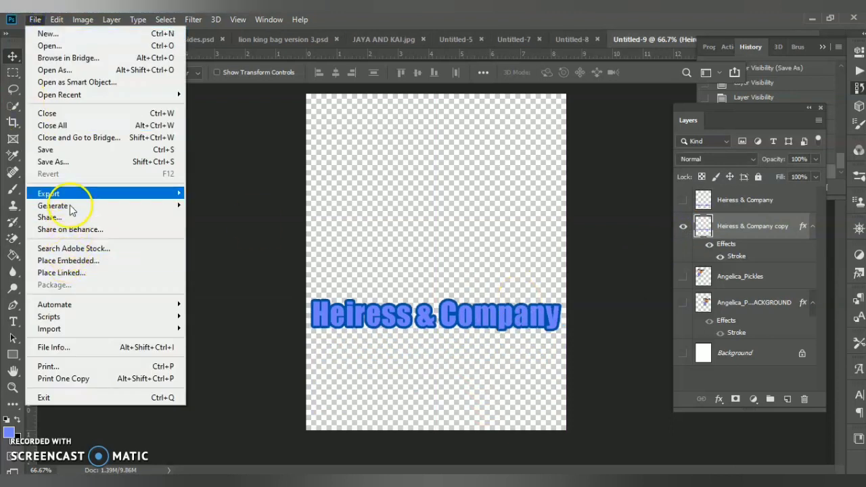
click(68, 162)
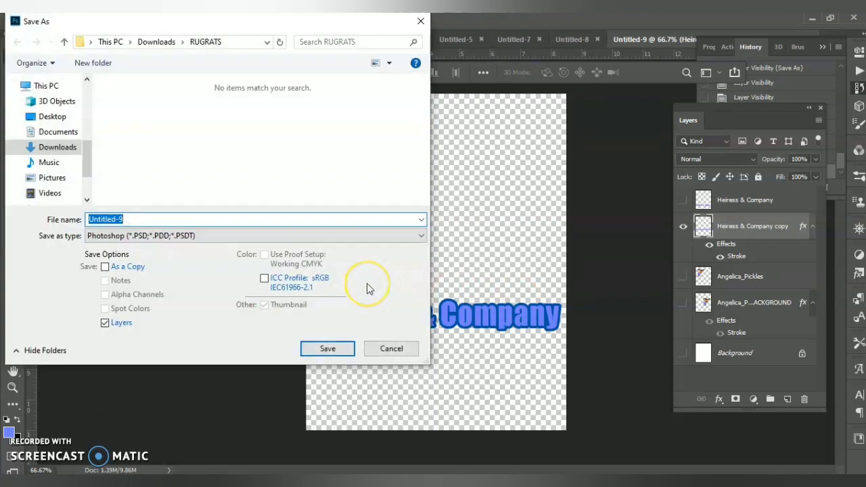
click(359, 233)
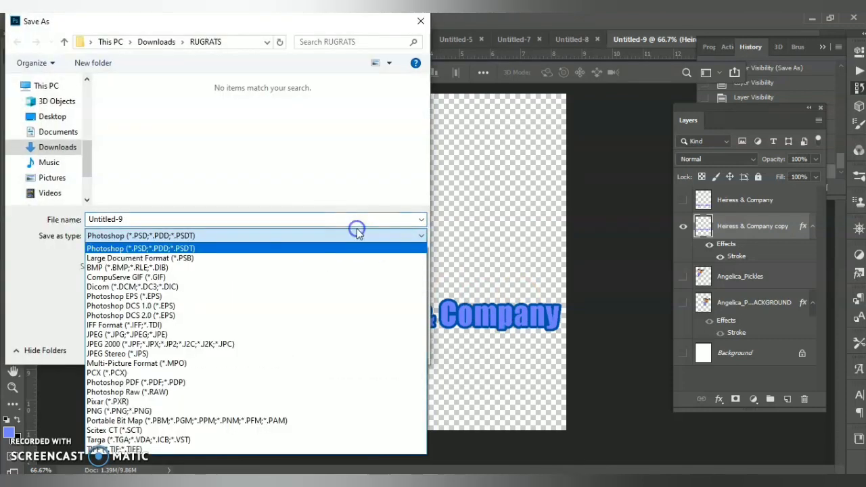
click(120, 411)
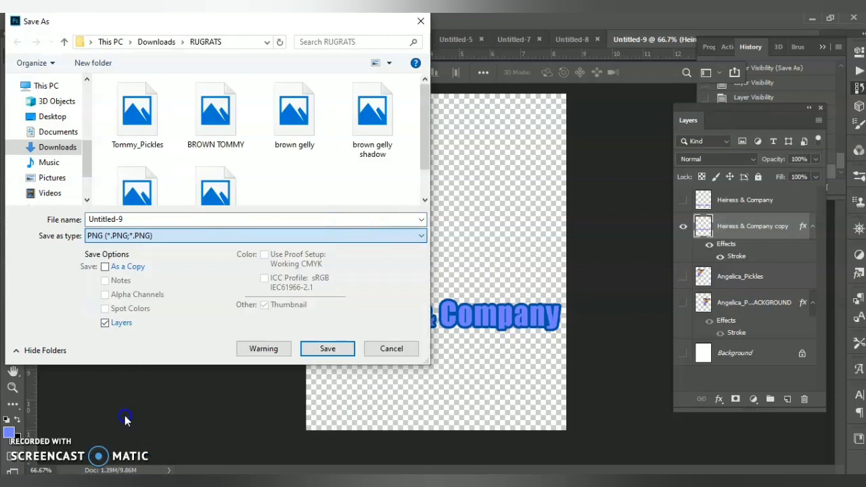
click(291, 219)
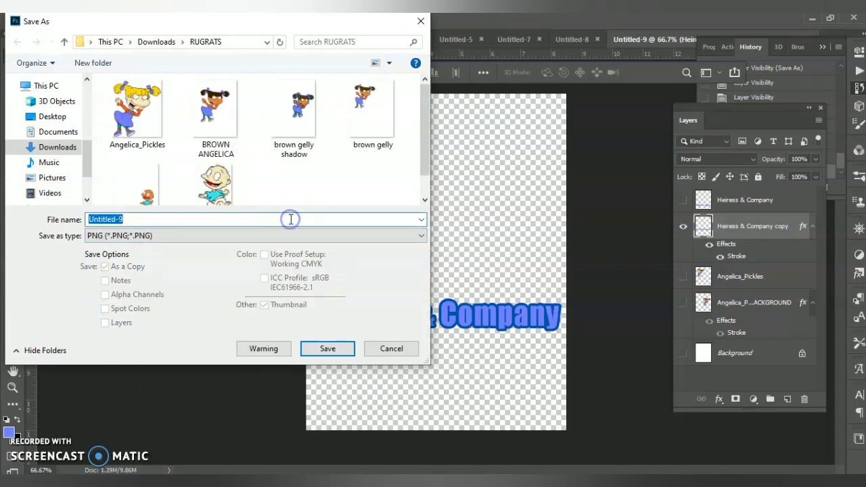
text(Heiress and company shadow)
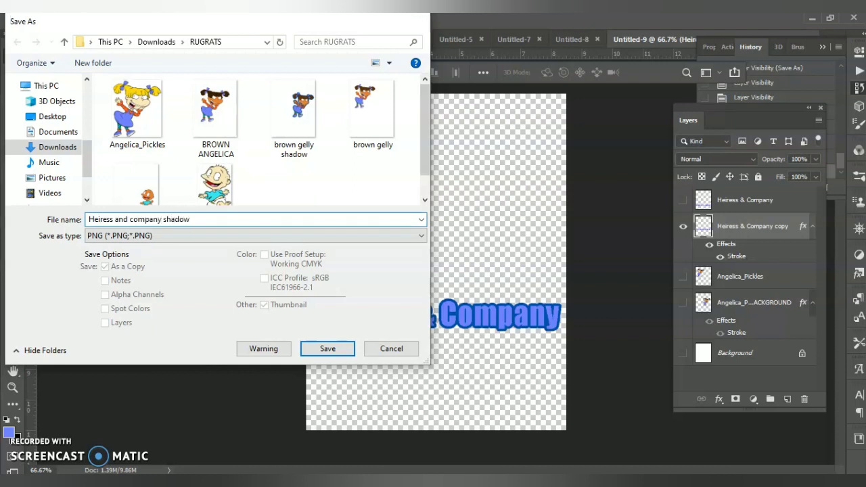
key(Return)
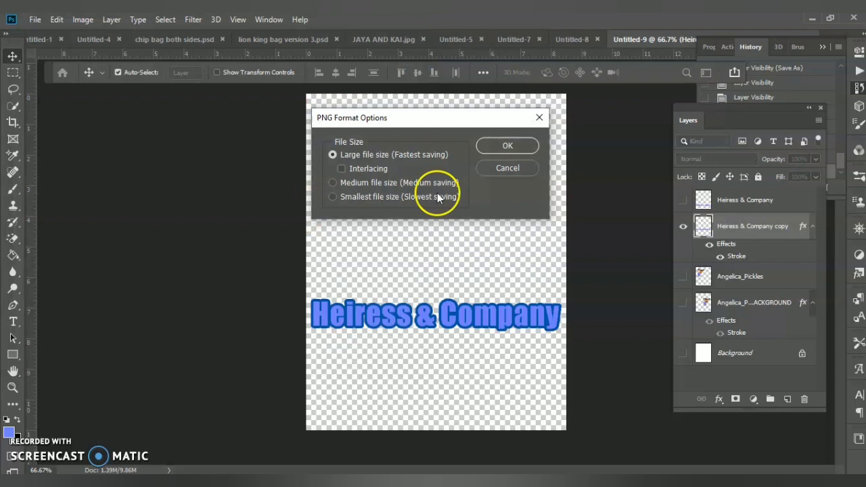
click(508, 148)
Show only the plain Heiress & Company layer and save it in Photoshop format as heiress and company, with Maximize Compatibility enabled
click(684, 226)
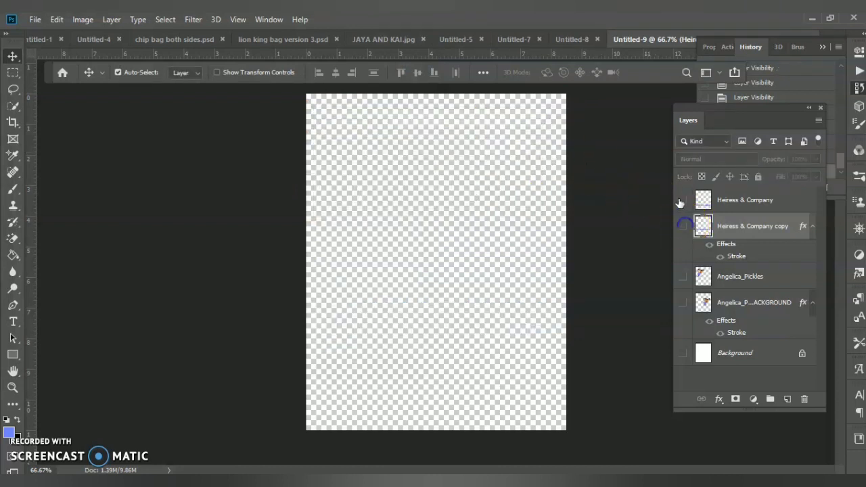
click(681, 201)
click(35, 18)
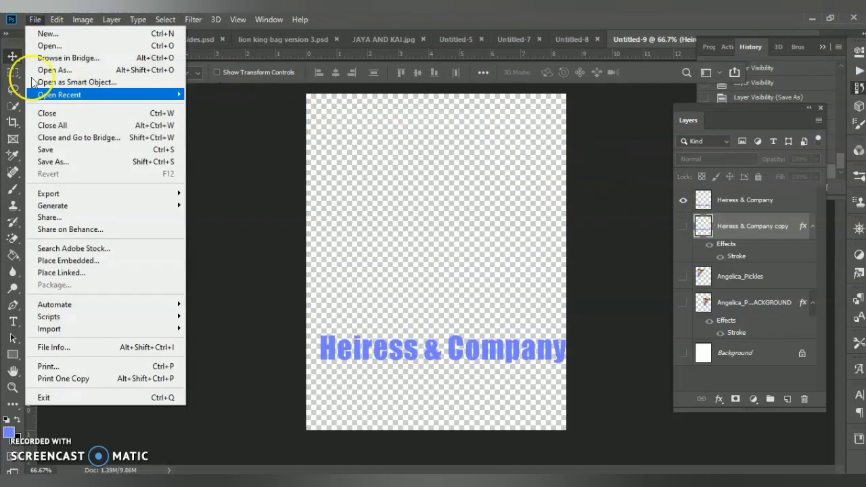
click(39, 164)
text(h)
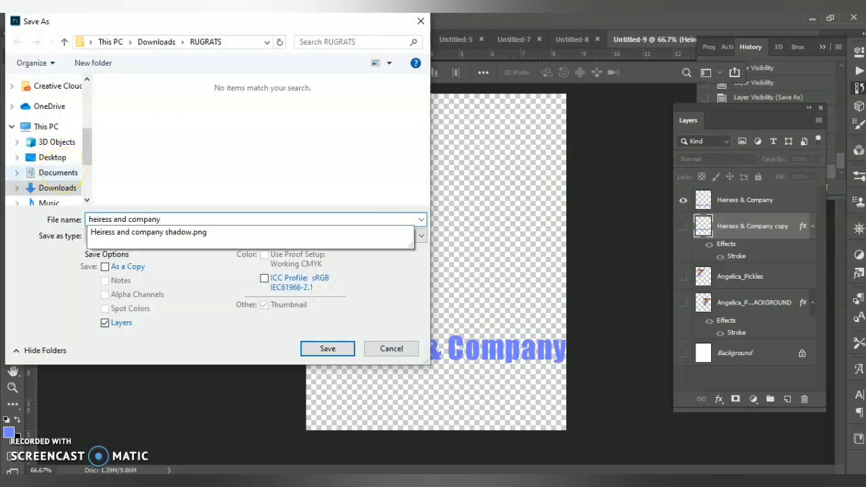
text(eiress and company)
click(312, 349)
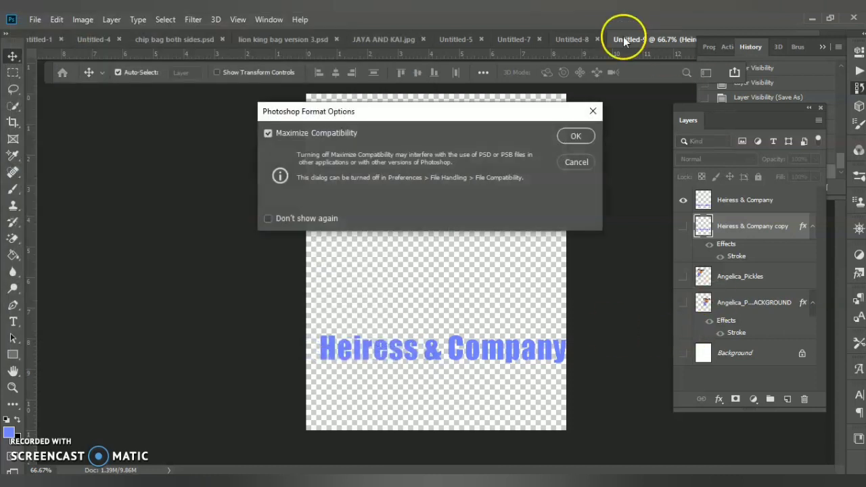
click(570, 135)
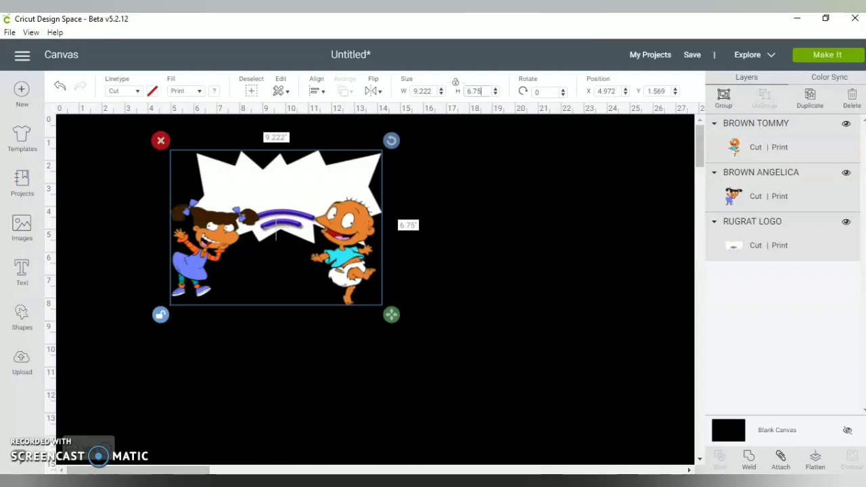
In Cricut Design Space, start a new project and save the existing canvas as ruggy
click(23, 90)
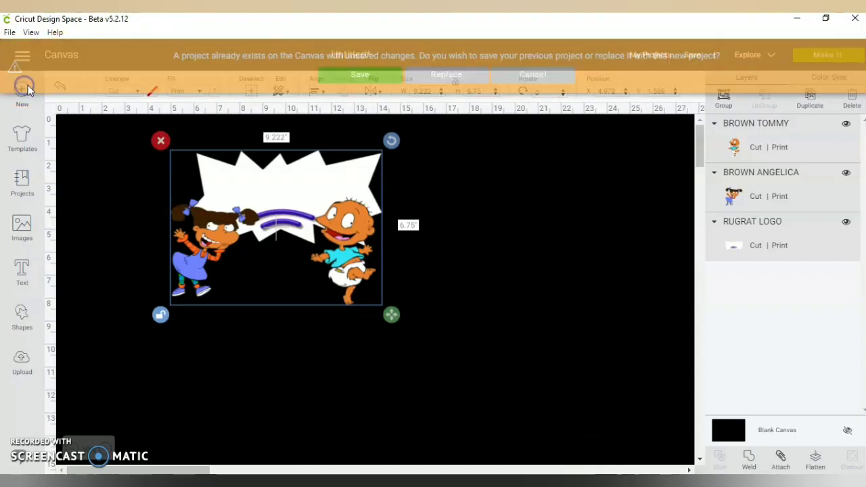
click(360, 74)
click(380, 102)
text(rugg)
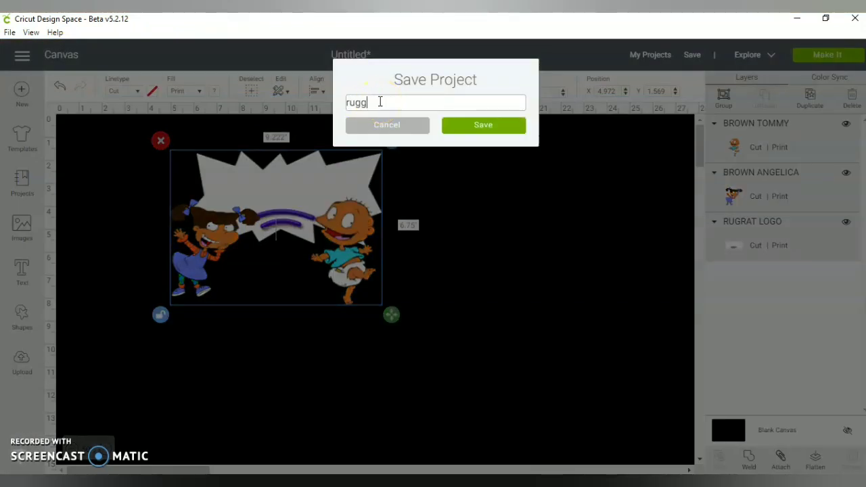
text(y)
key(Return)
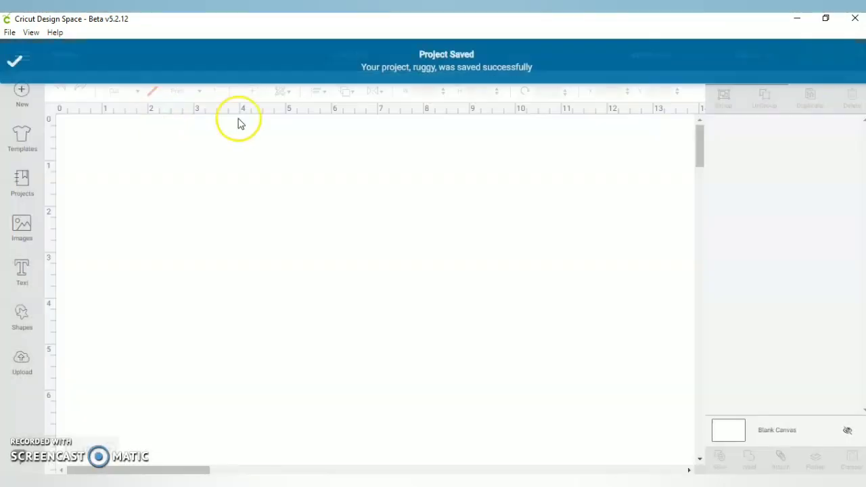
Choose the brown gelly shadow image from the RUGRATS folder for a new image upload
click(18, 365)
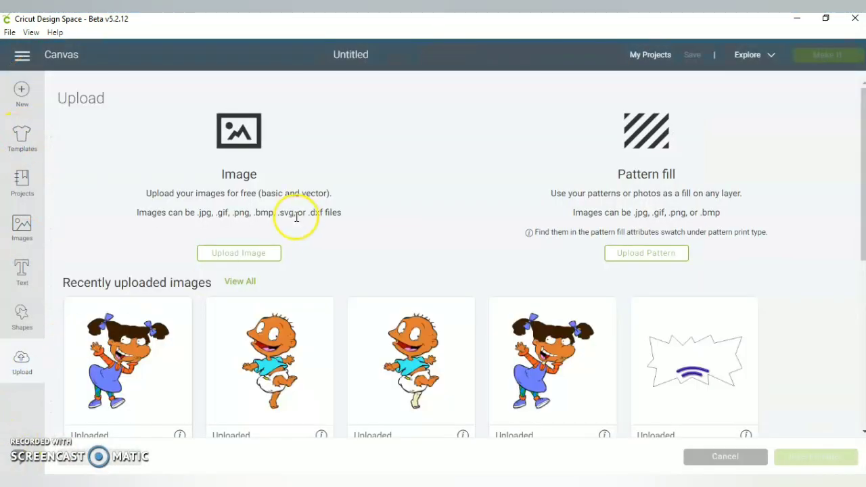
click(250, 253)
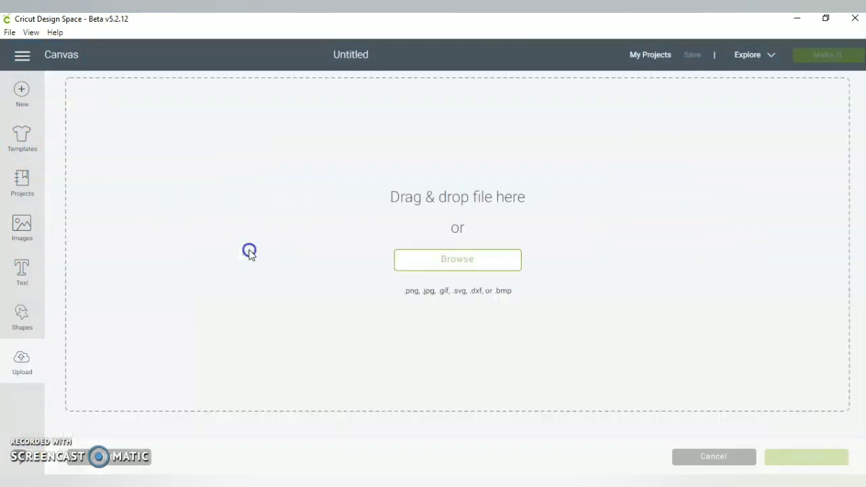
click(446, 261)
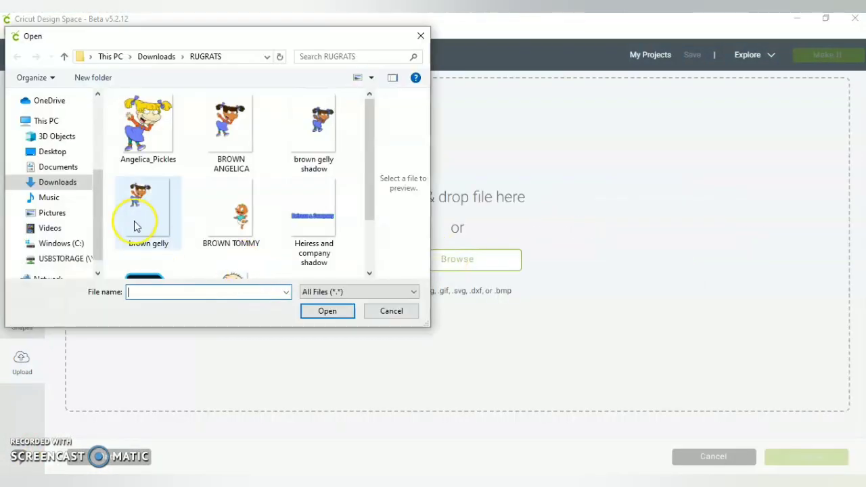
click(314, 143)
click(330, 312)
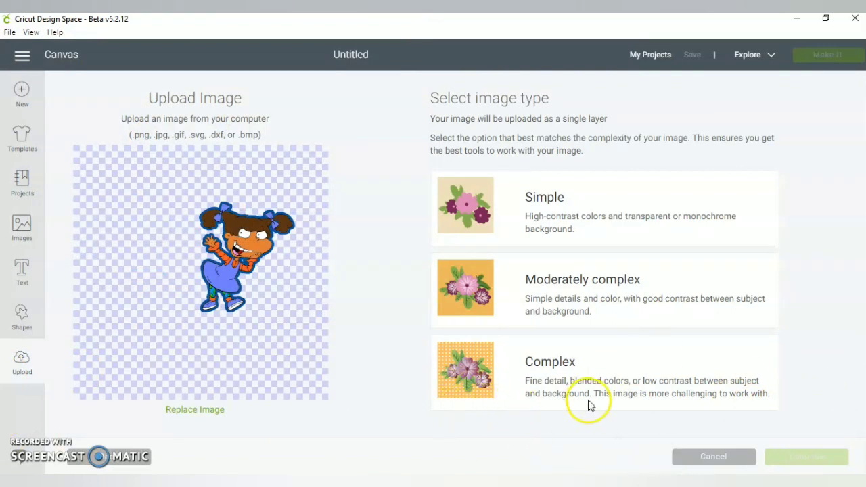
Set the image type to Complex, erase nothing, and save brown gelly shadow as a Cut image
click(598, 344)
click(799, 457)
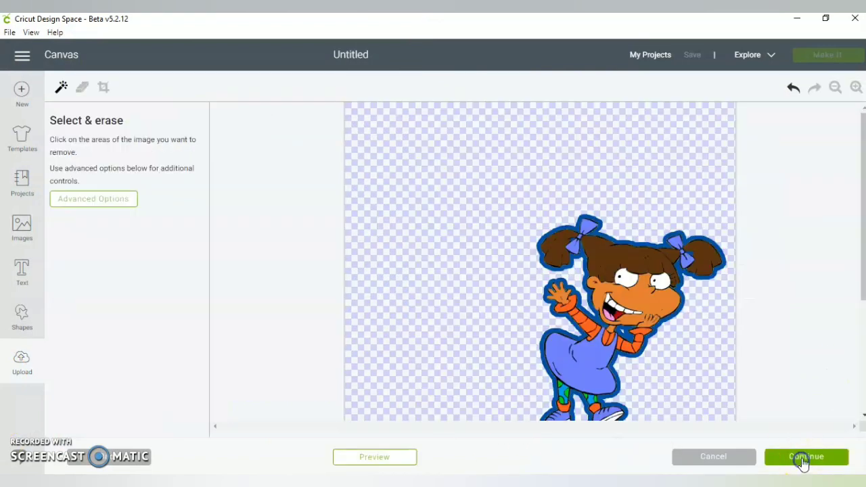
click(798, 458)
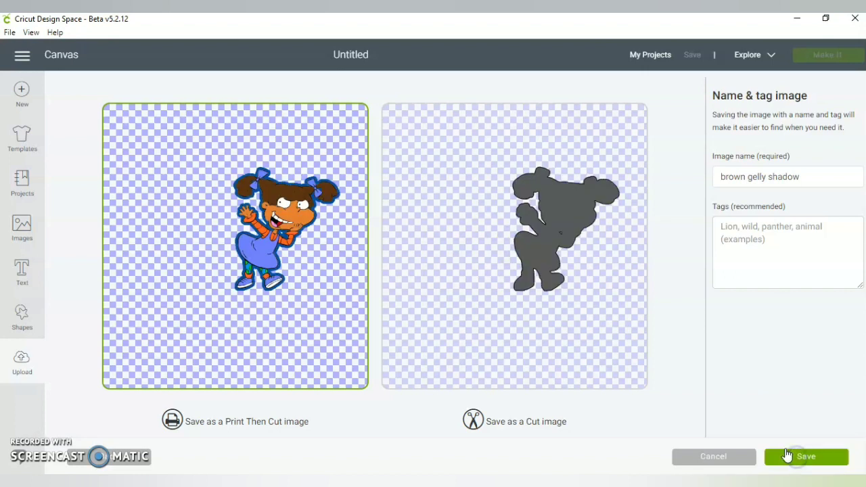
click(559, 249)
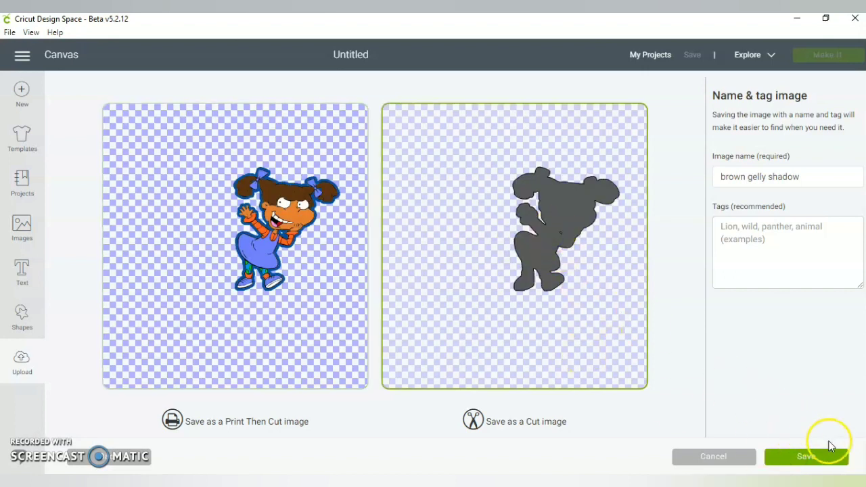
click(834, 453)
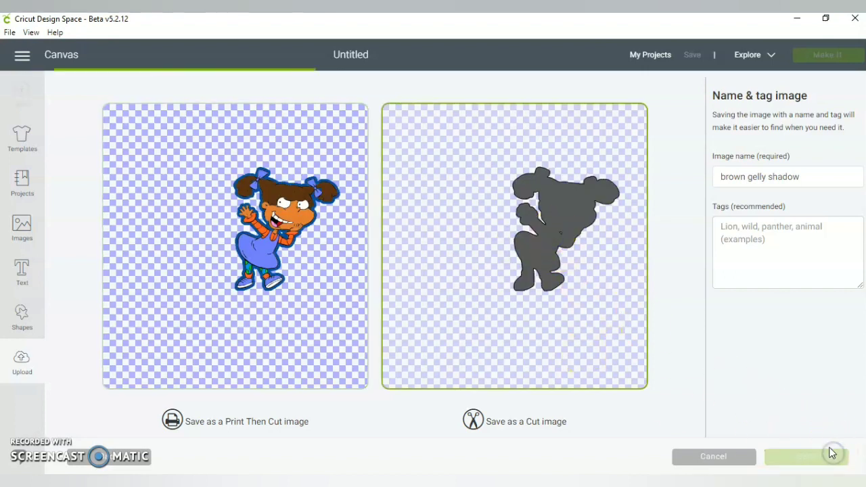
Choose the brown gelly image from the RUGRATS folder for a new image upload
click(22, 381)
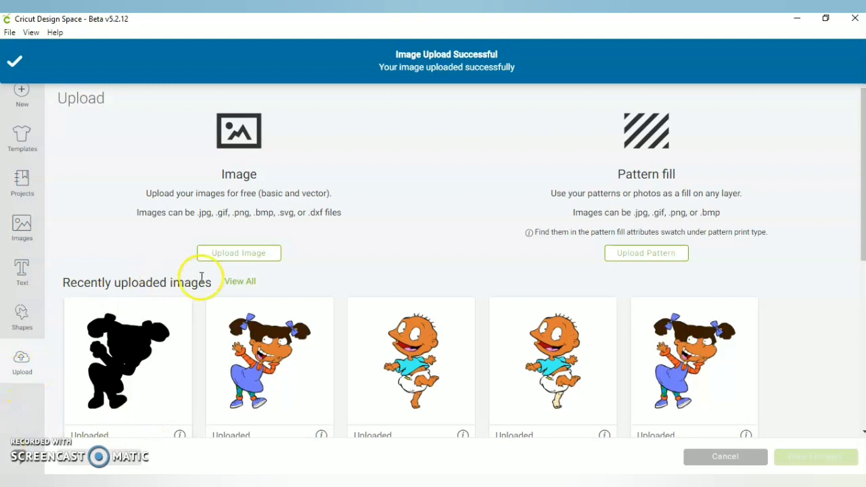
click(239, 253)
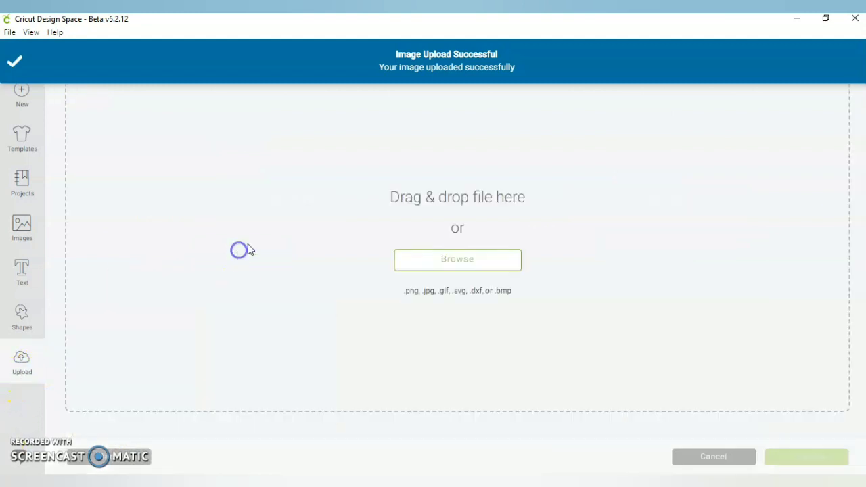
click(452, 268)
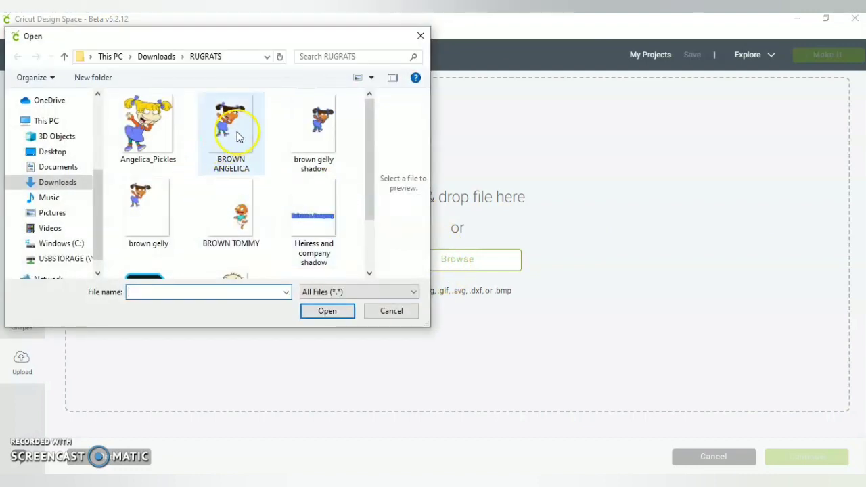
click(152, 206)
click(325, 310)
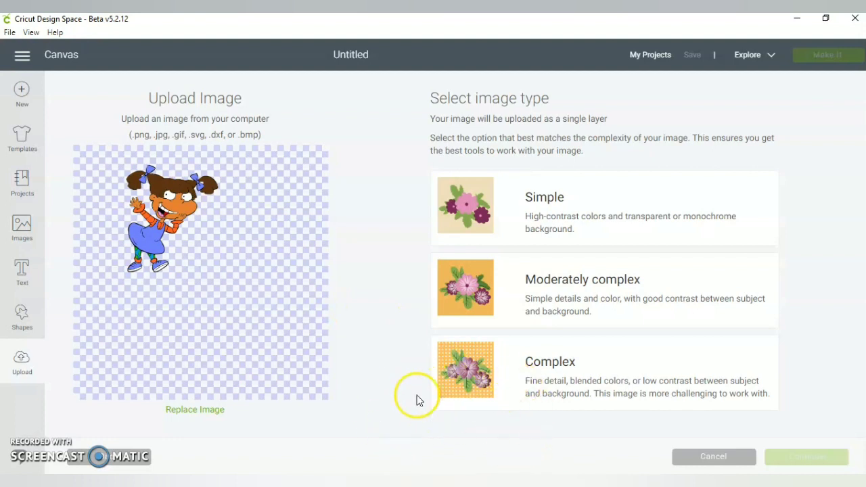
Set the image type to Complex, erase nothing, and save brown gelly as a Print Then Cut image
click(518, 406)
key(Return)
click(352, 277)
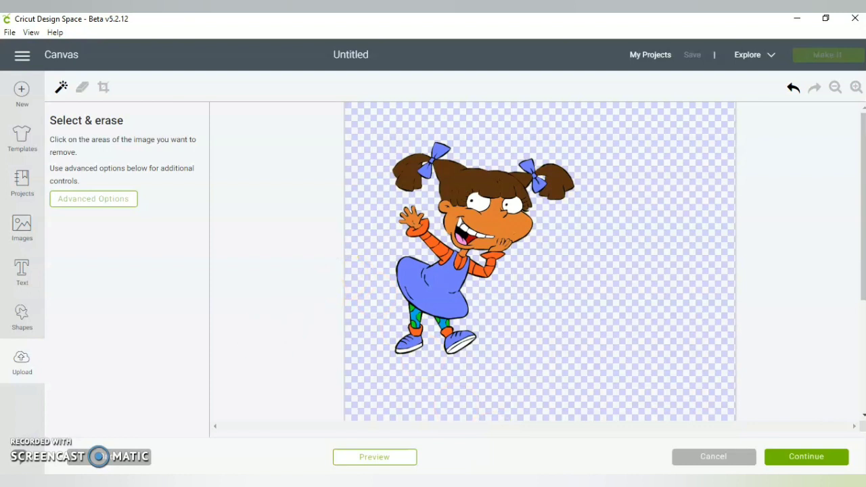
click(806, 458)
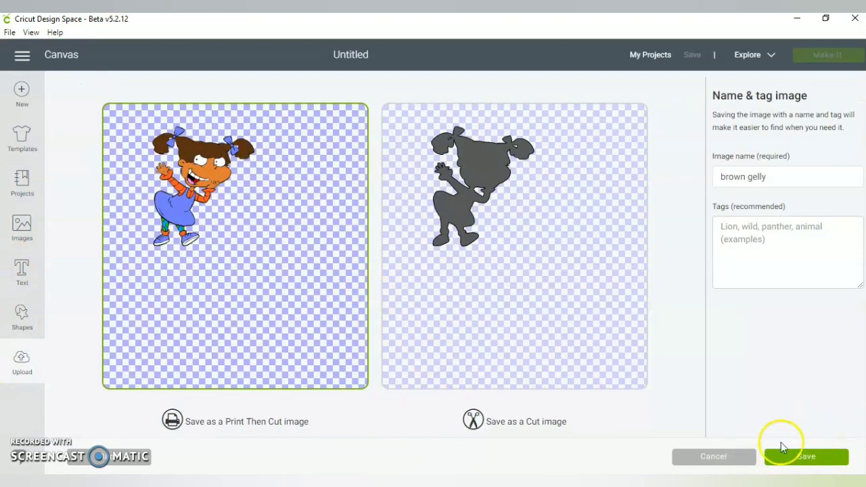
click(814, 458)
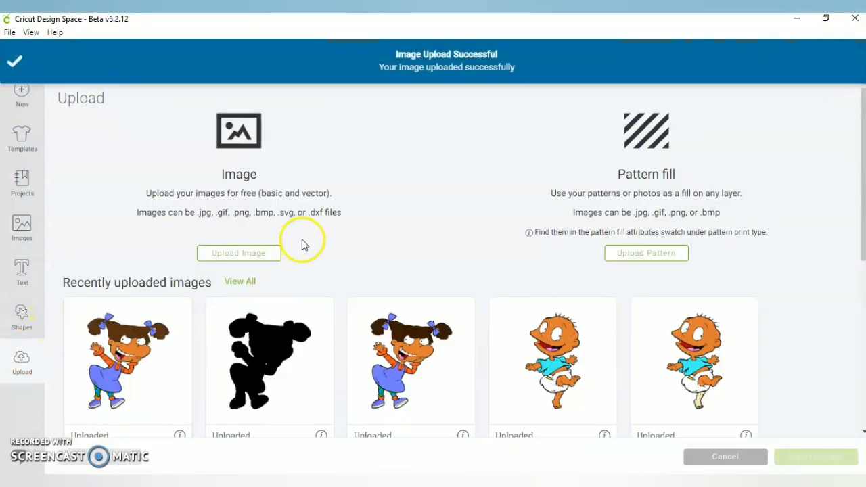
Choose the Heiress and company shadow image from the RUGRATS folder for a new image upload
click(275, 255)
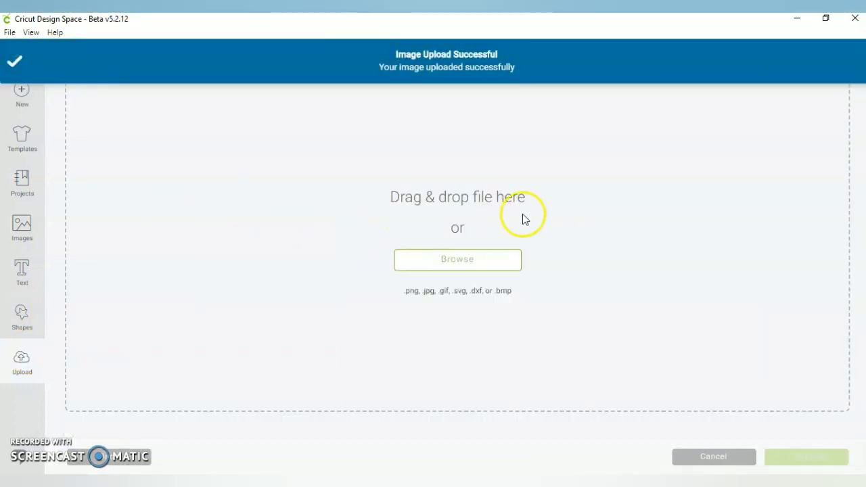
click(509, 264)
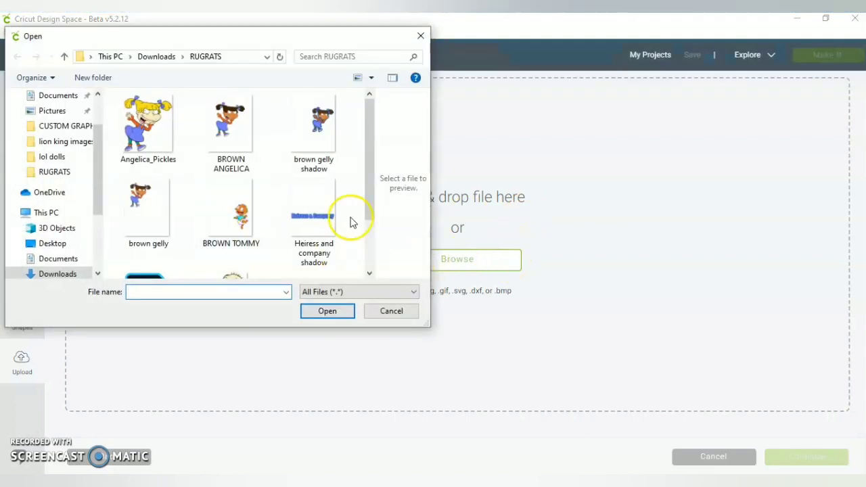
click(312, 228)
click(329, 312)
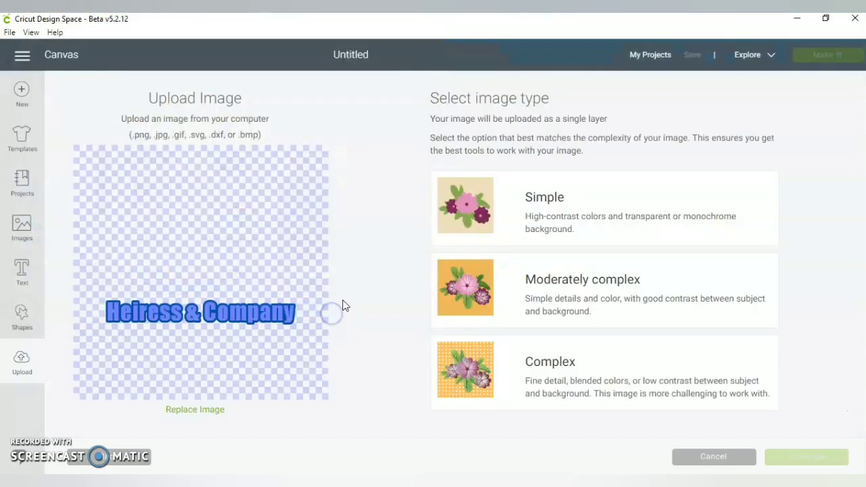
Set the type to Complex, preview the cut silhouette, and save Heiress and company shadow as a Print Then Cut image
click(609, 381)
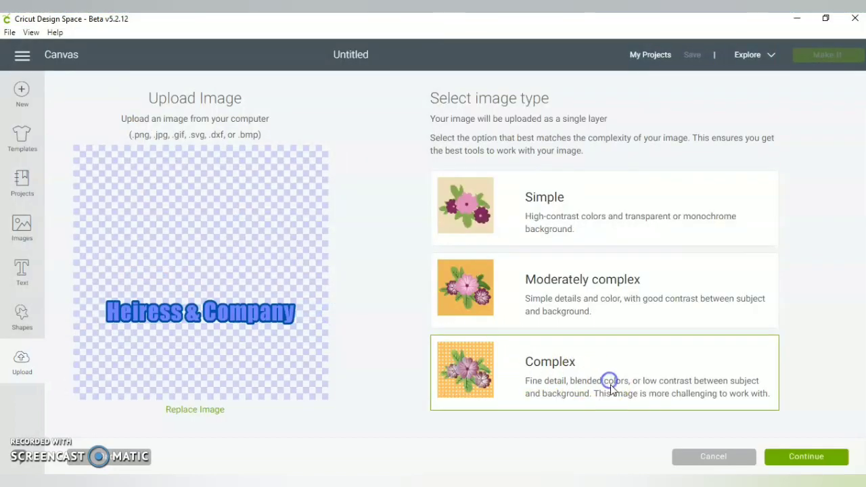
click(810, 458)
scroll(455, 353, down, 3)
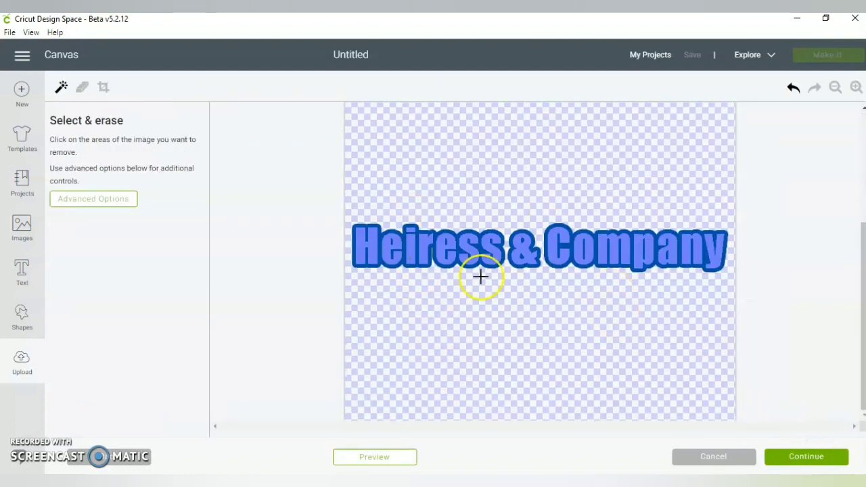
click(392, 462)
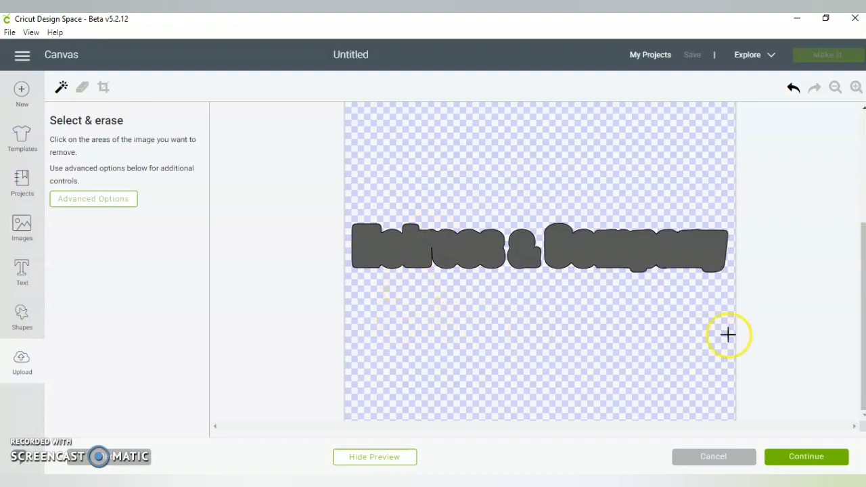
click(817, 458)
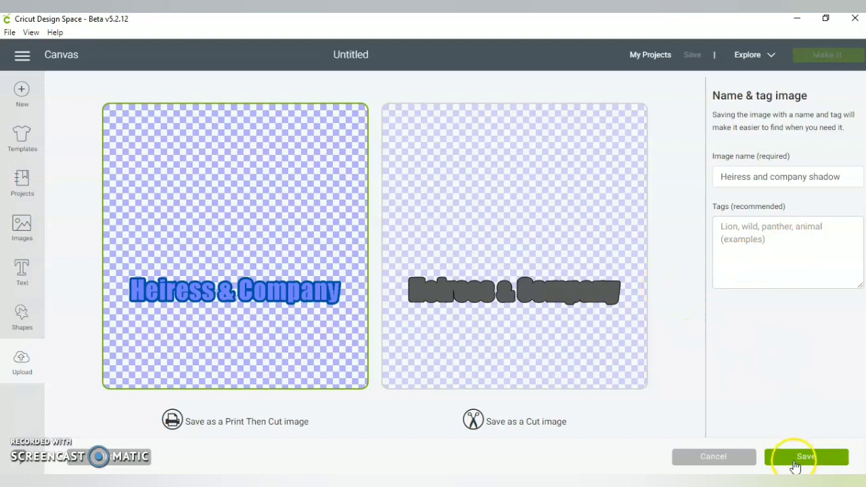
click(795, 460)
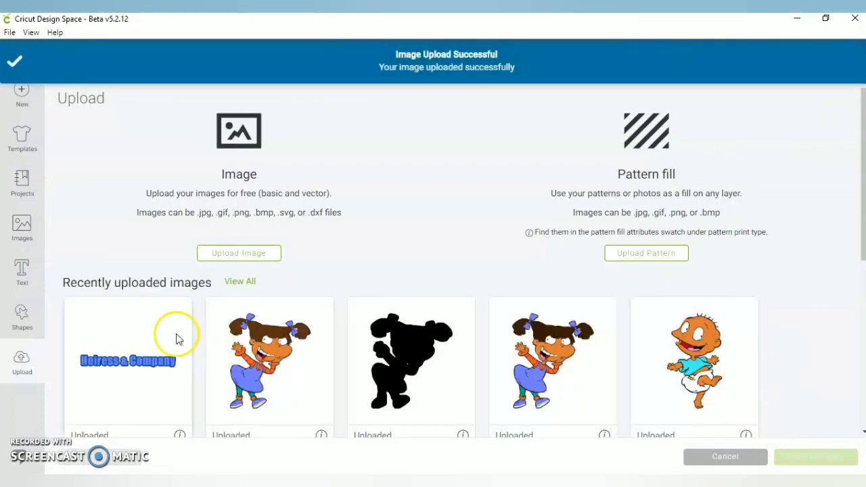
Begin another image upload and check the RUGRATS folder for an uploadable version of the plain heiress and company image
click(232, 253)
click(405, 270)
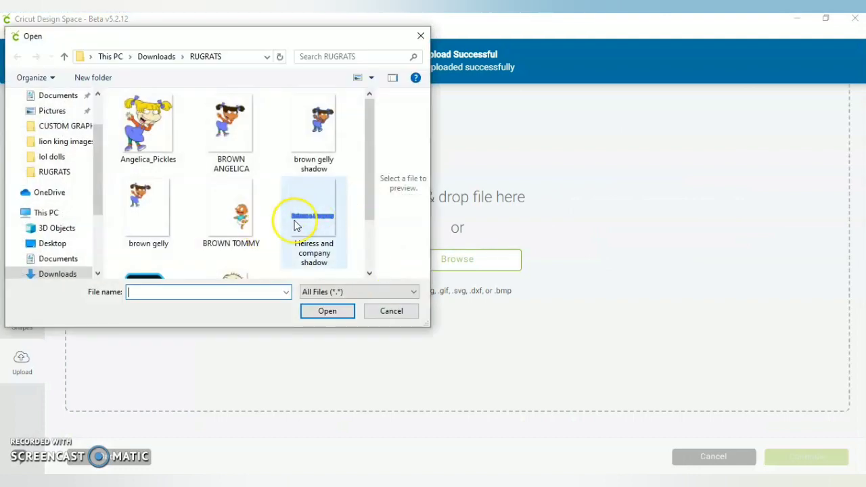
scroll(183, 254, down, 2)
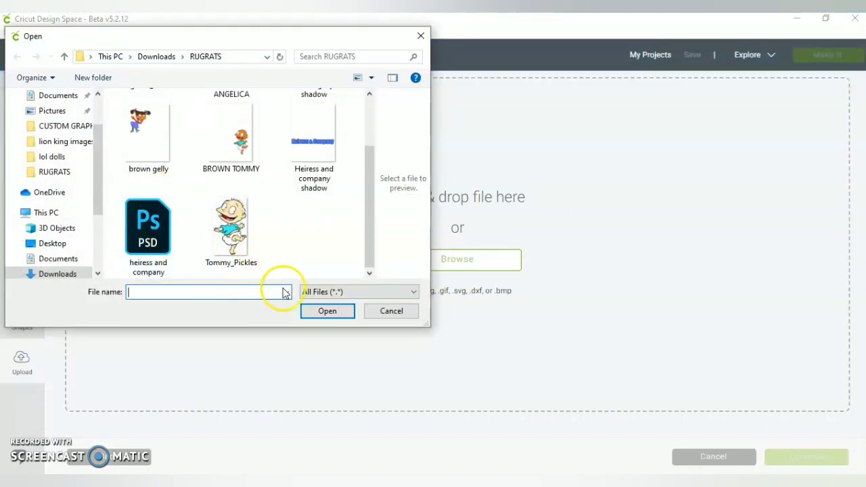
click(390, 313)
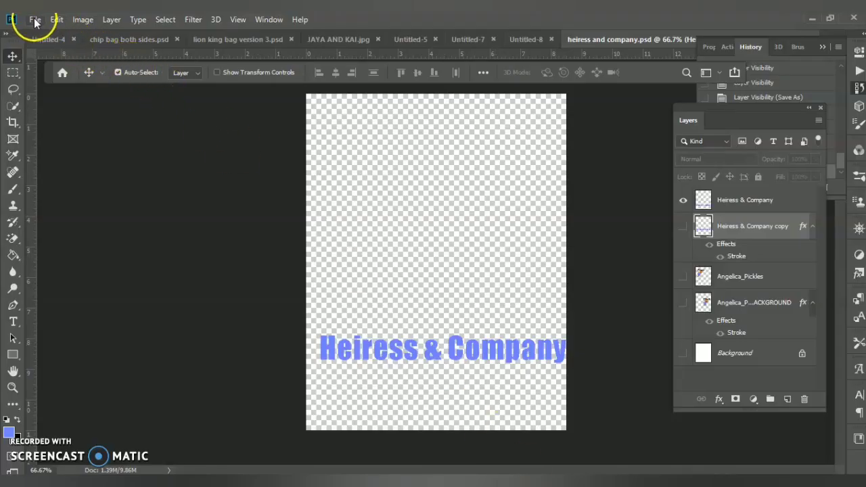
In Photoshop, save the plain Heiress & Company text as a PNG named heiress and company in the RUGRATS folder
click(34, 21)
click(71, 161)
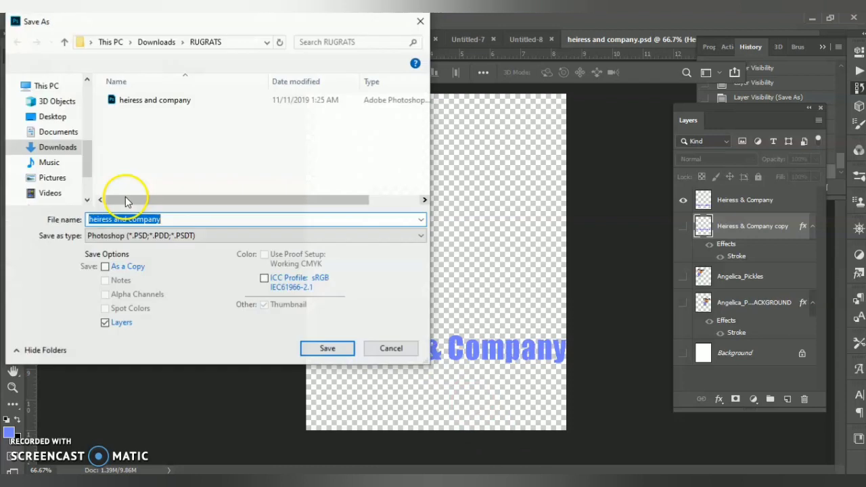
click(118, 236)
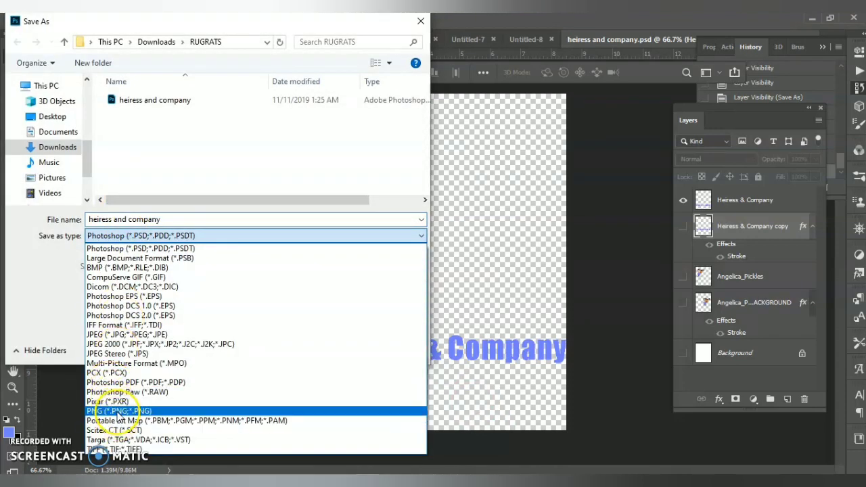
click(115, 411)
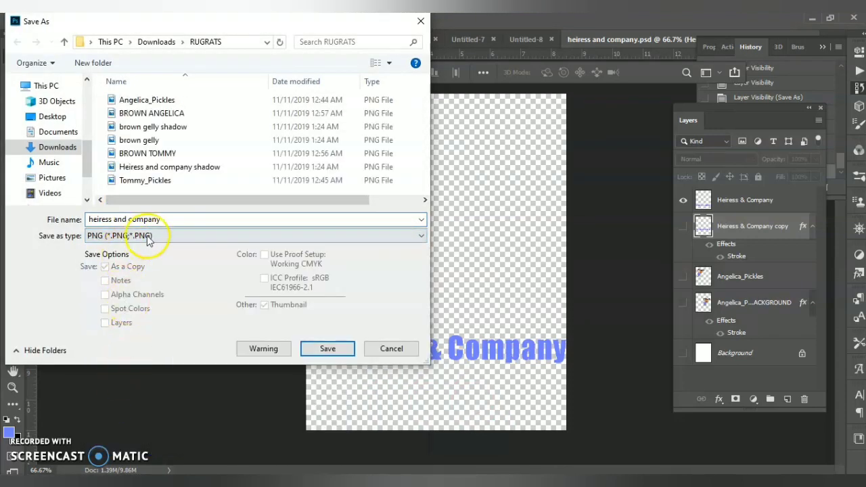
click(323, 349)
click(499, 149)
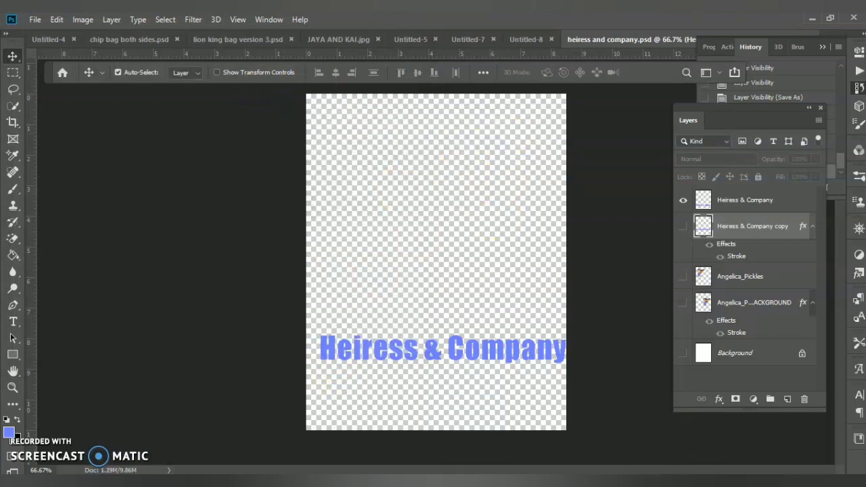
Back in Cricut Design Space, choose the heiress and company PNG from the RUGRATS folder for upload
click(590, 461)
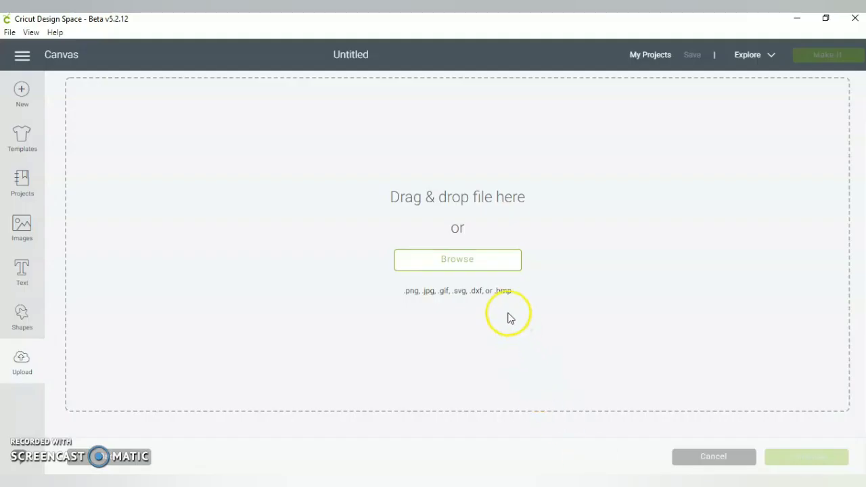
click(460, 260)
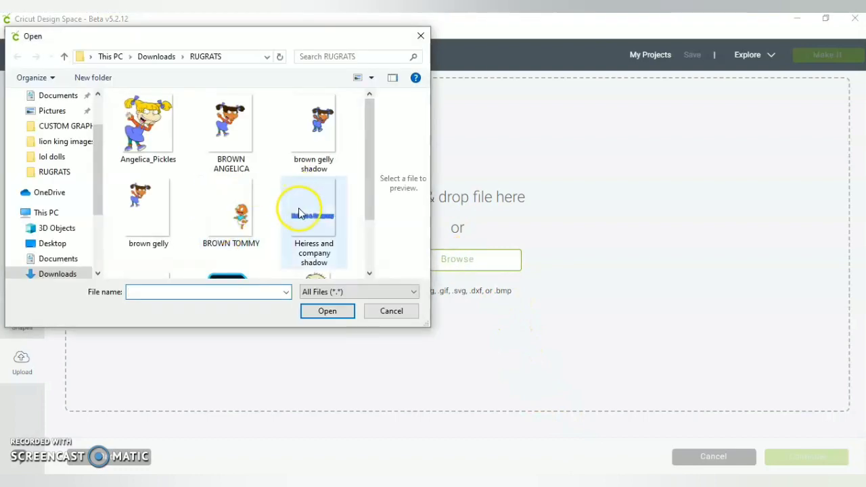
scroll(305, 229, down, 2)
click(159, 235)
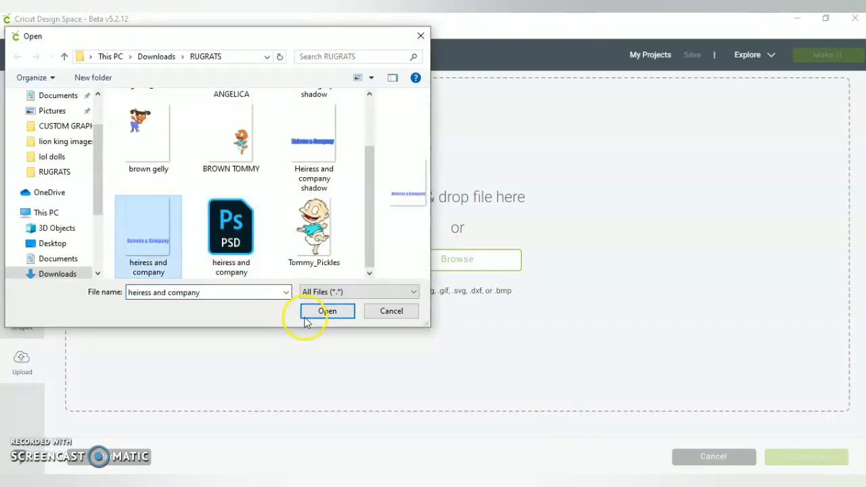
click(325, 312)
Set the image type to Complex, erase nothing, and save heiress and company as a Print Then Cut image
click(631, 393)
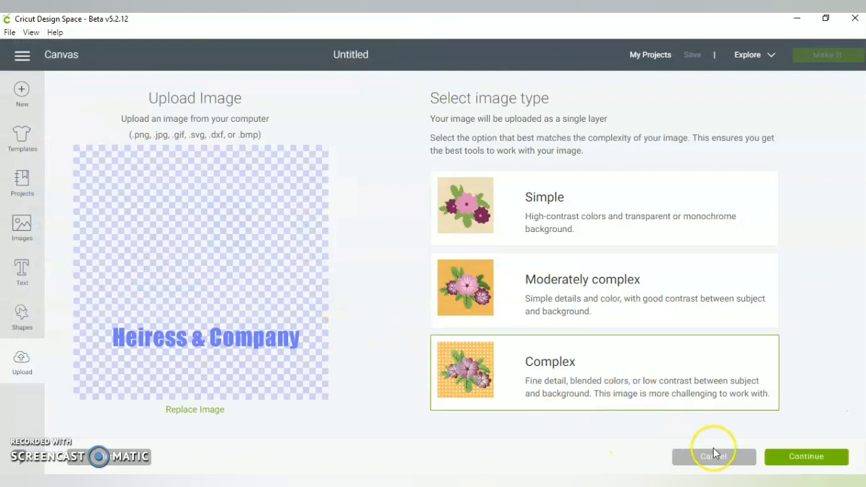
click(780, 460)
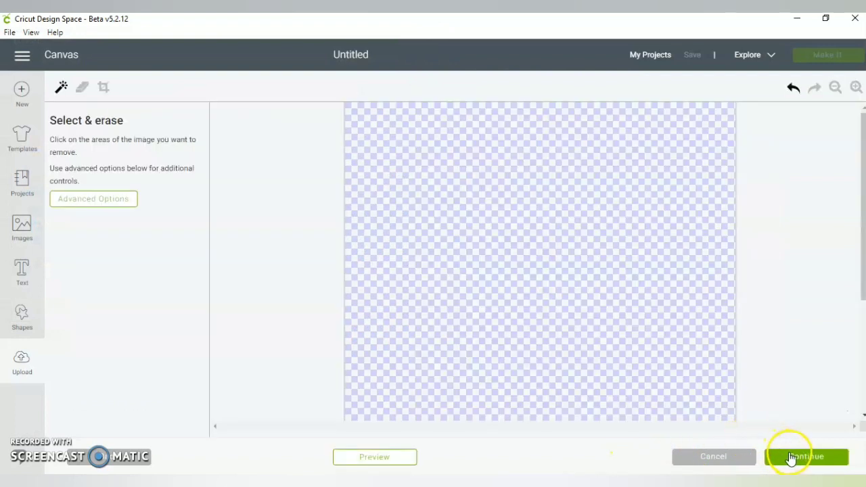
click(790, 459)
click(787, 450)
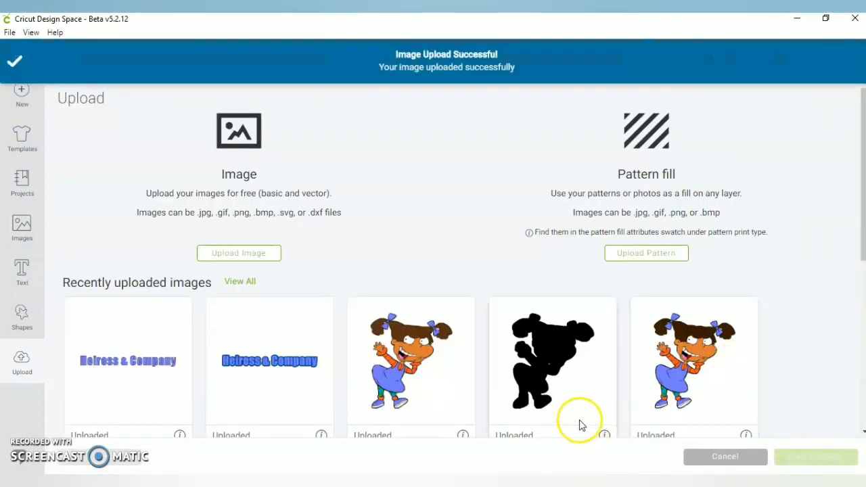
Insert both Heiress & Company texts, brown gelly, its black shadow, and the RUGRAT LOGO from the recent uploads onto the canvas
click(169, 369)
click(230, 376)
click(395, 369)
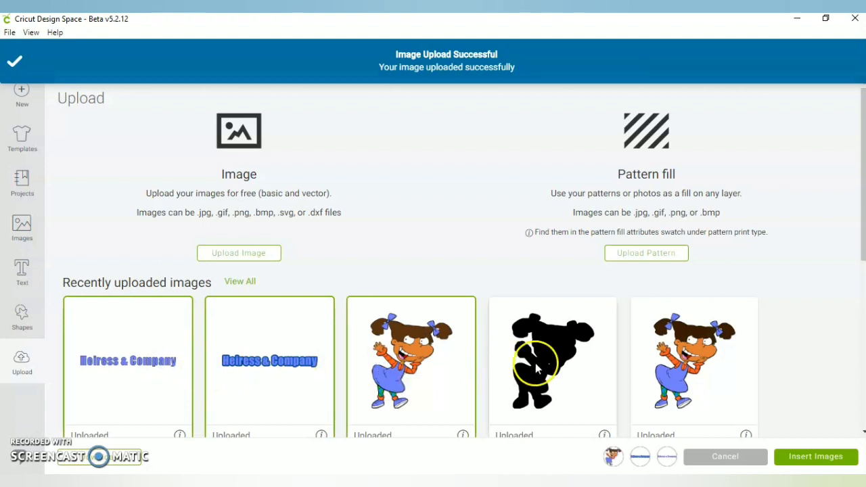
click(535, 363)
scroll(609, 403, down, 1)
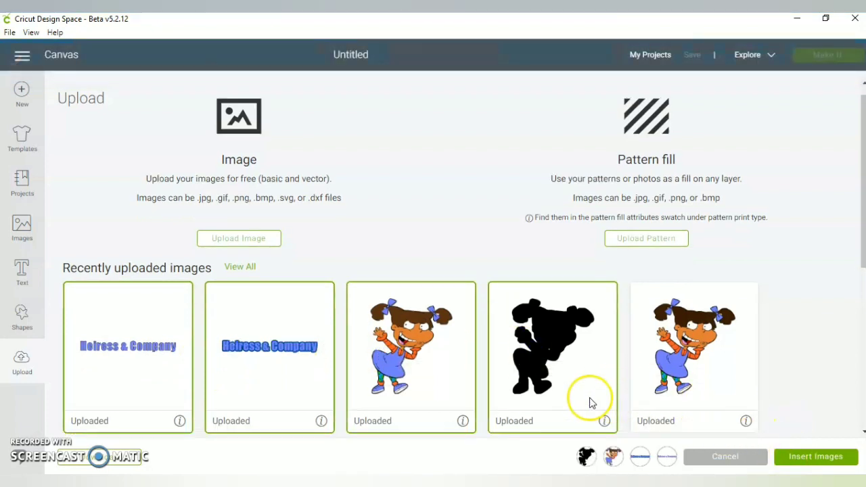
scroll(609, 404, down, 3)
click(536, 298)
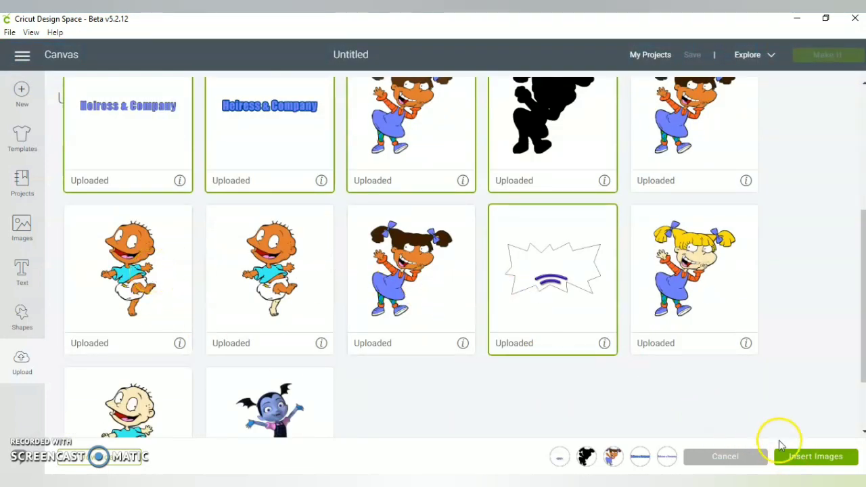
click(826, 463)
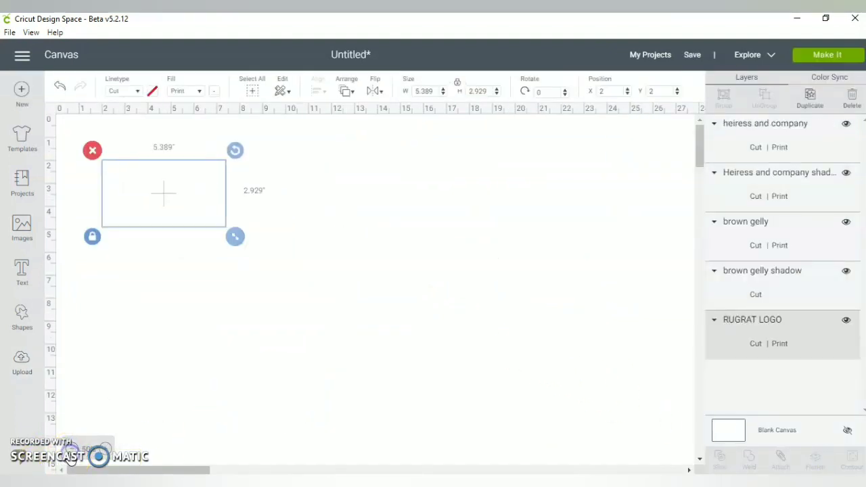
Move the Heiress and company shadow clear of the other images, to about X 8.6, Y 6.6, and set its fill to No Fill
drag(142, 203, 266, 287)
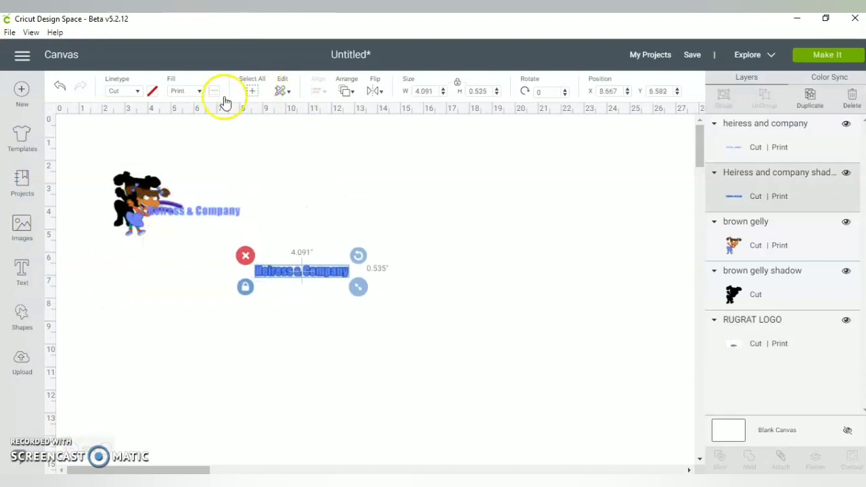
click(200, 93)
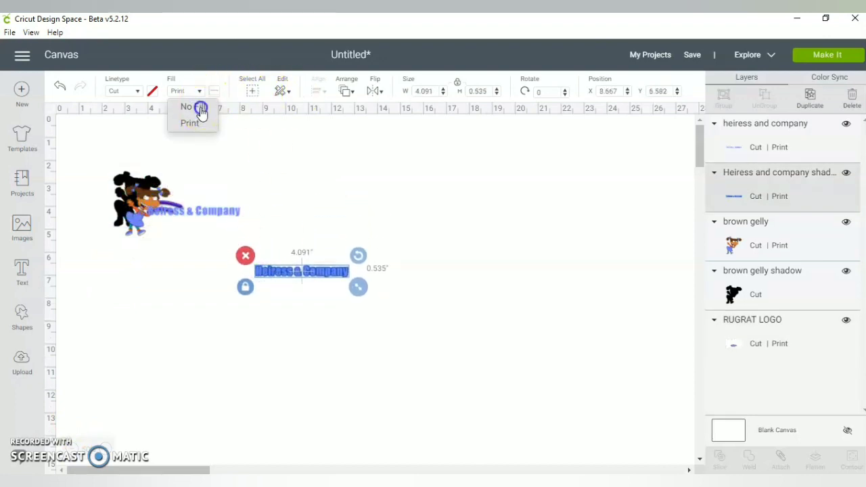
click(201, 109)
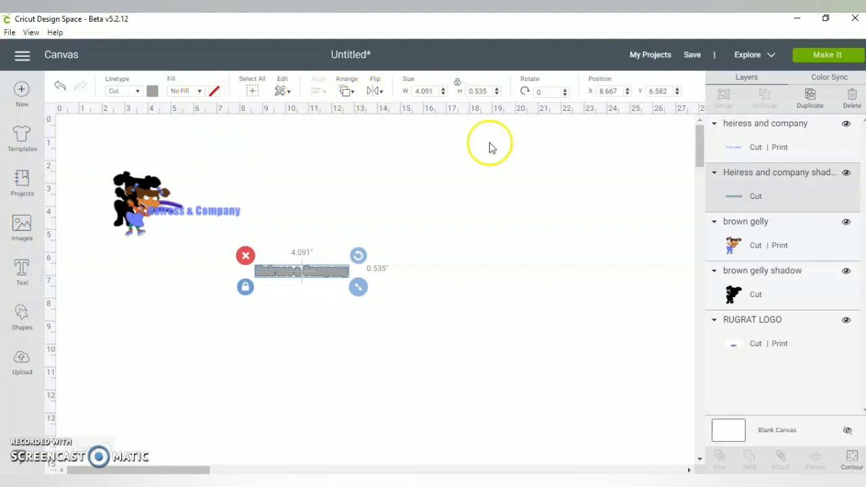
Set the blank canvas background colour to black
click(715, 431)
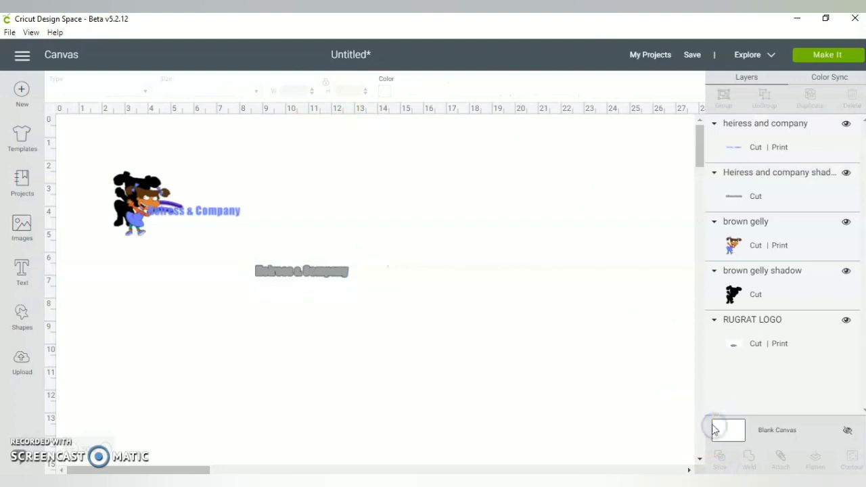
click(386, 92)
click(413, 138)
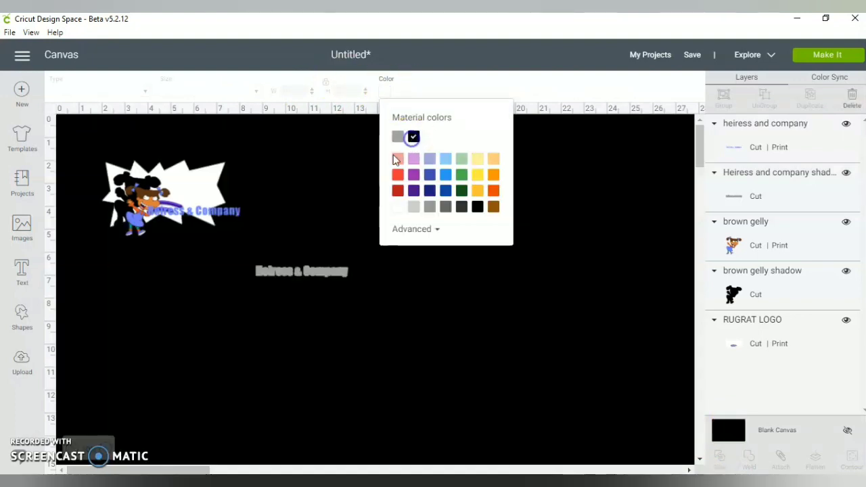
Enlarge the Heiress and company shadow proportionally to about 7.26 in wide by 0.95 in high
click(310, 273)
drag(359, 290, 436, 342)
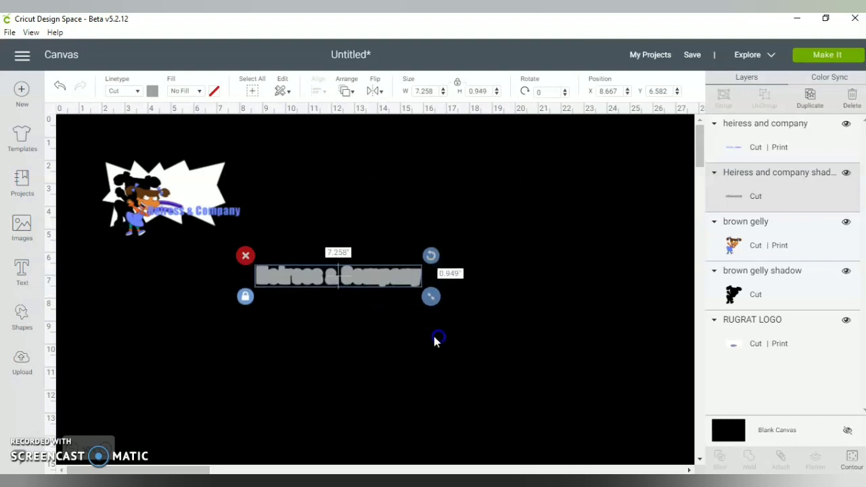
Place the blue Heiress & Company text over its grey shadow and move both together to about X 6.14, Y 5.08
drag(221, 219, 310, 246)
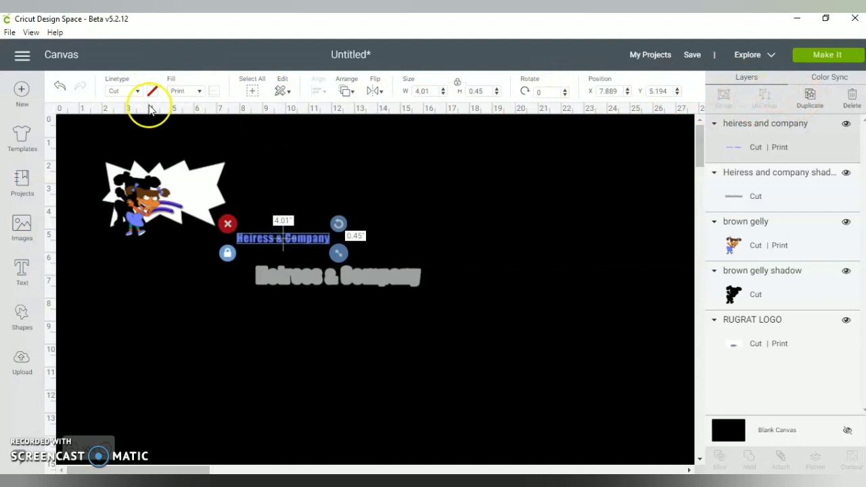
click(60, 87)
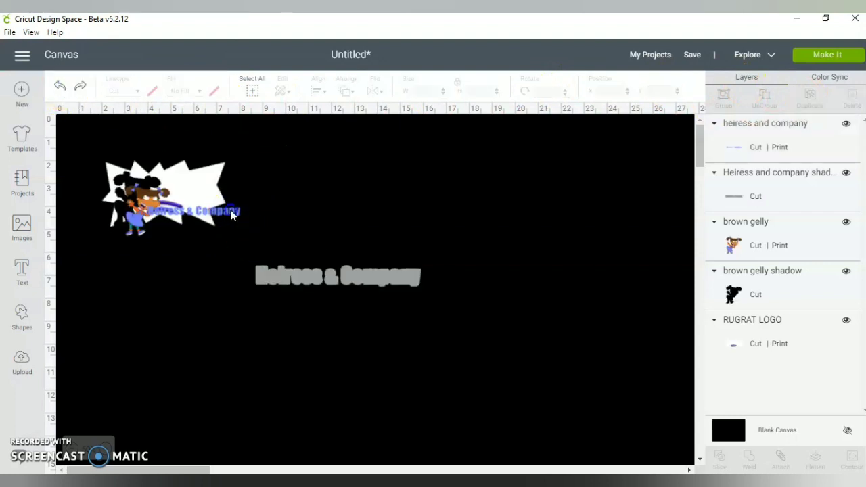
drag(234, 216, 378, 280)
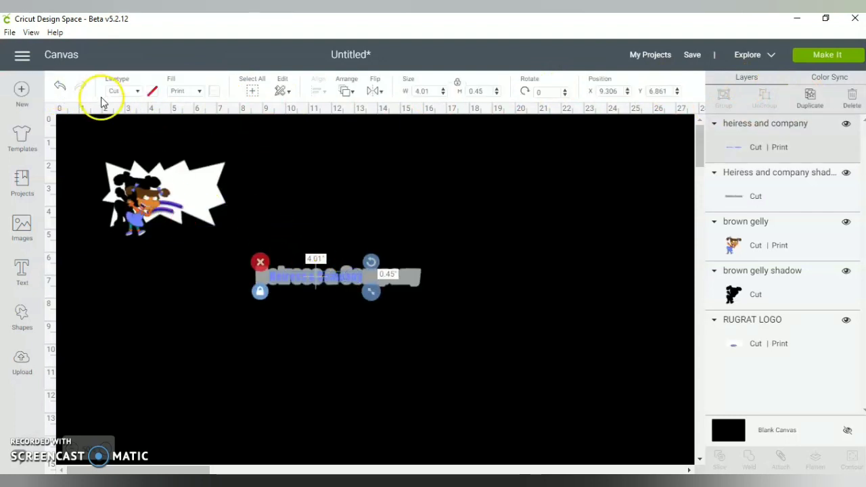
drag(273, 205, 409, 331)
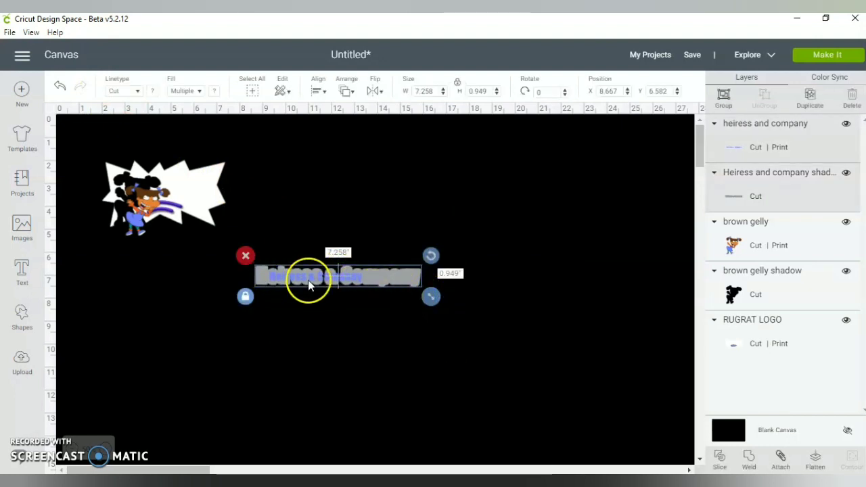
drag(357, 285, 300, 249)
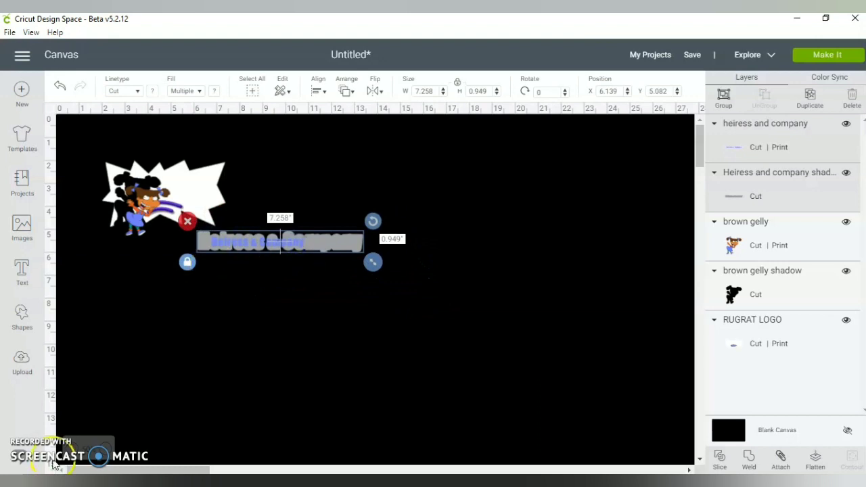